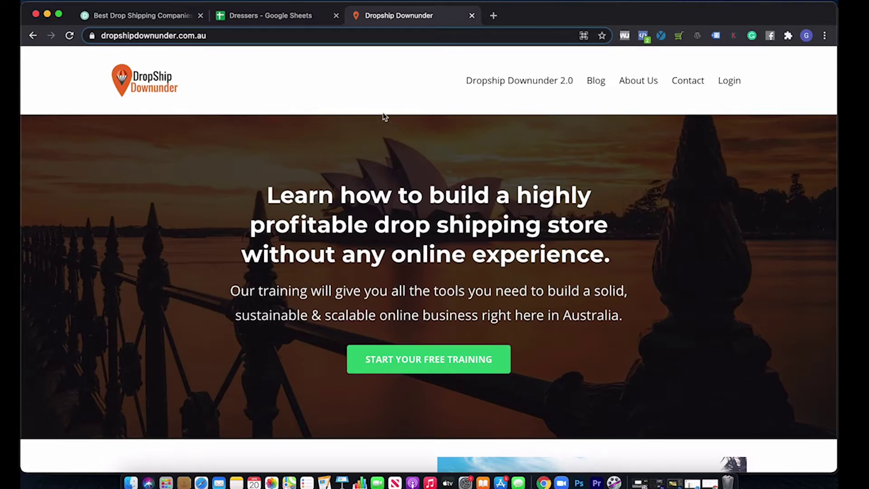
Go from the DropshipZone account profile to the Download SKU page under My Account
left_click(138, 16)
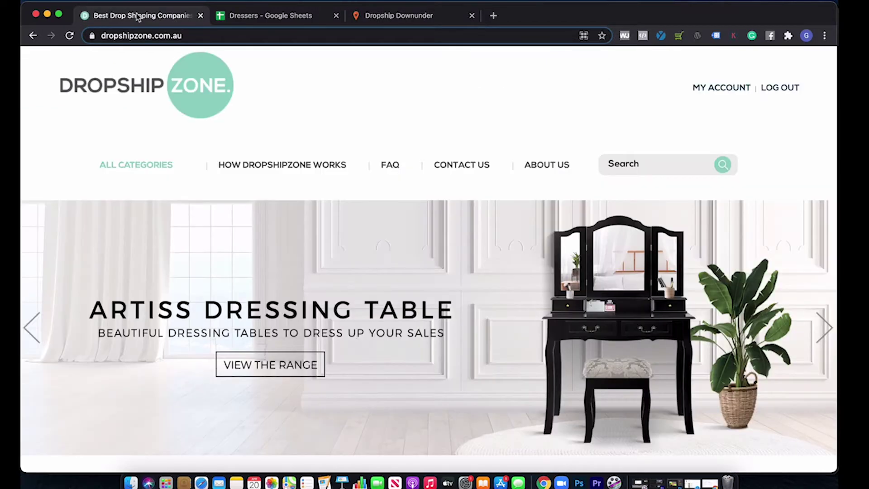
left_click(714, 91)
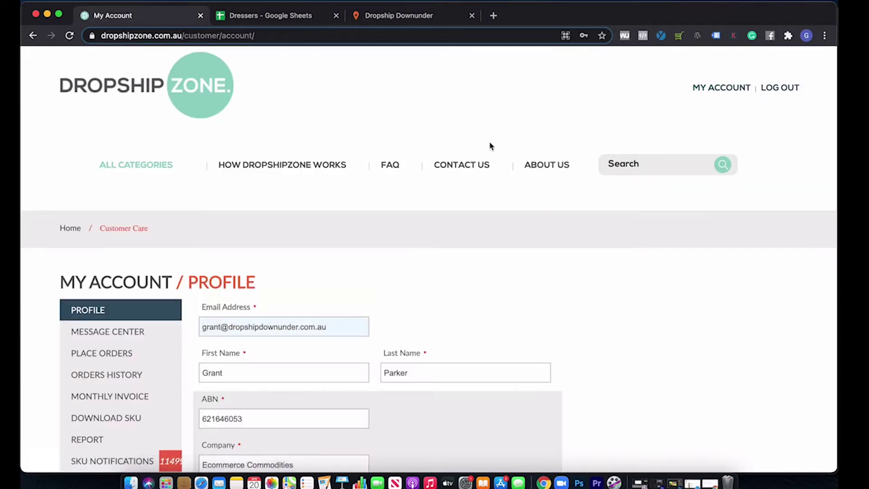
scroll(491, 144, "down", 1)
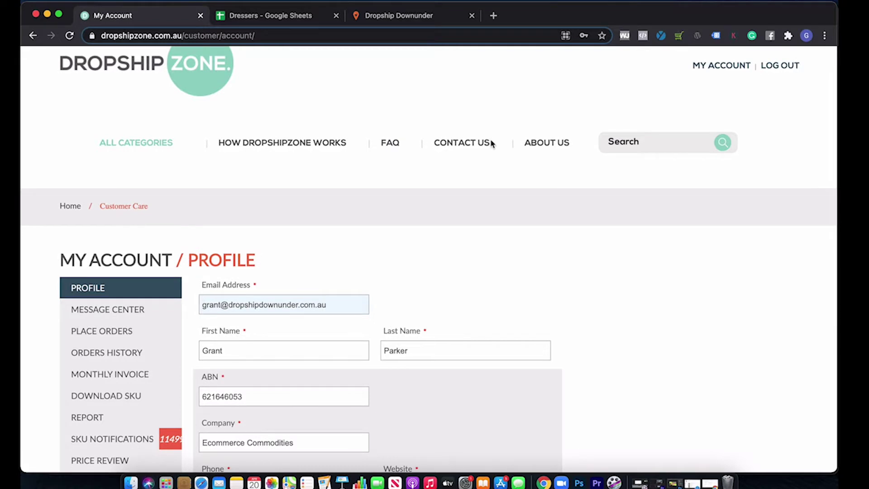
scroll(491, 144, "up", 1)
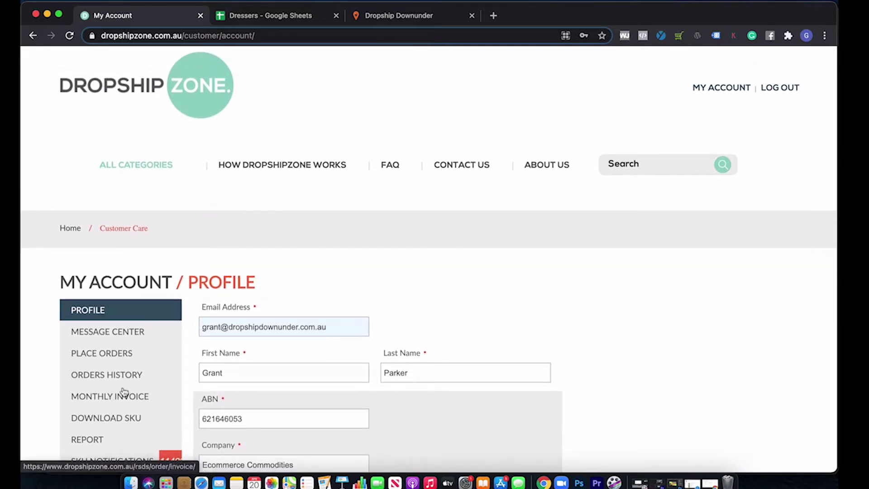
left_click(113, 417)
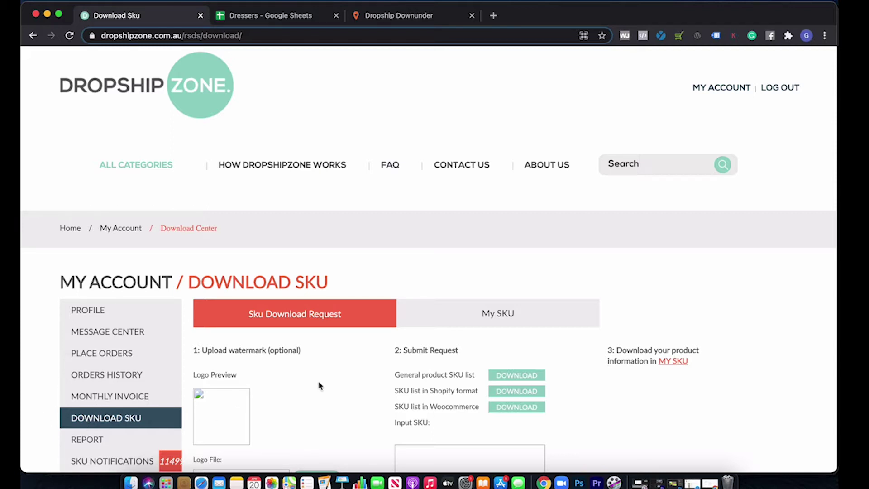
scroll(325, 378, "down", 2)
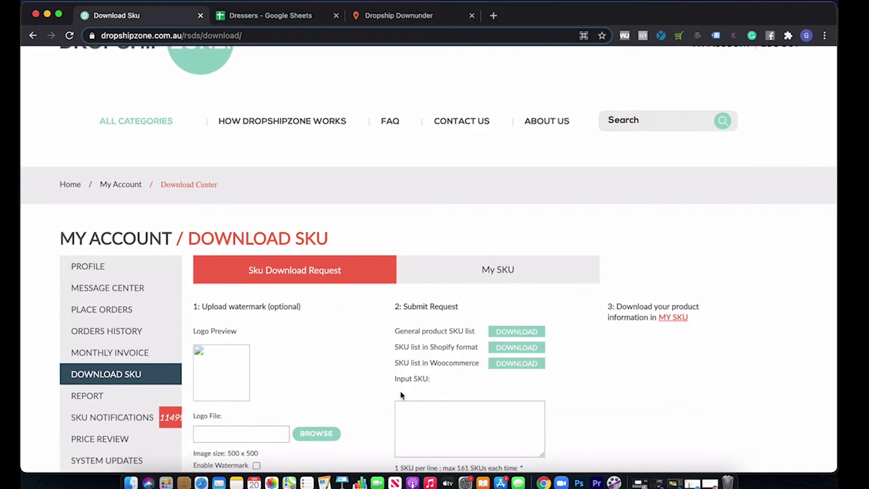
Filter the My SKU list down to the five pasted dresser SKUs
left_click(442, 274)
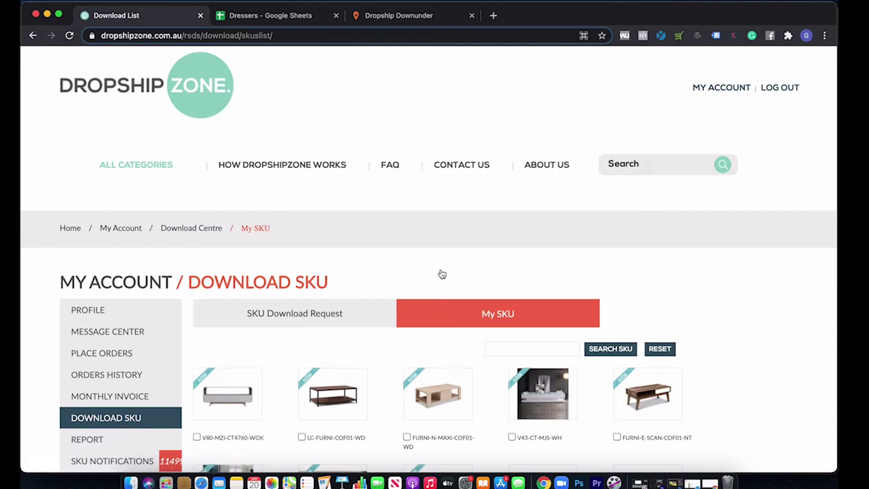
left_click(515, 347)
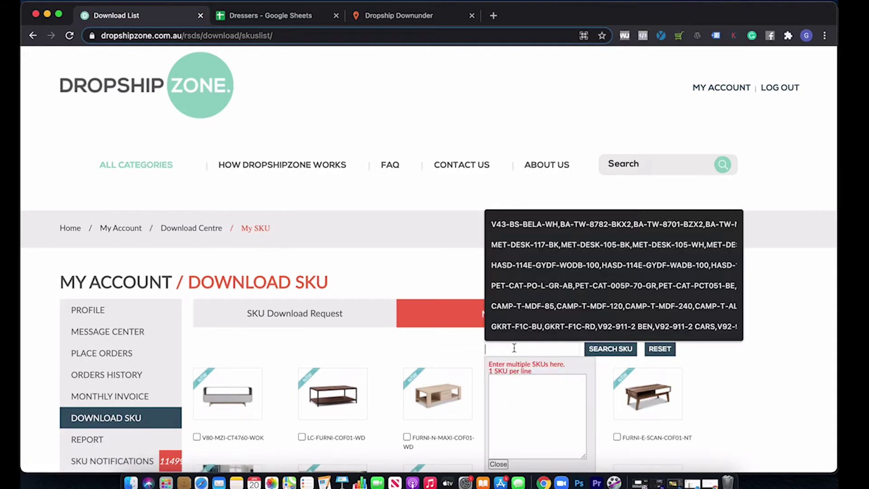
scroll(514, 351, "down", 1)
key("super+v")
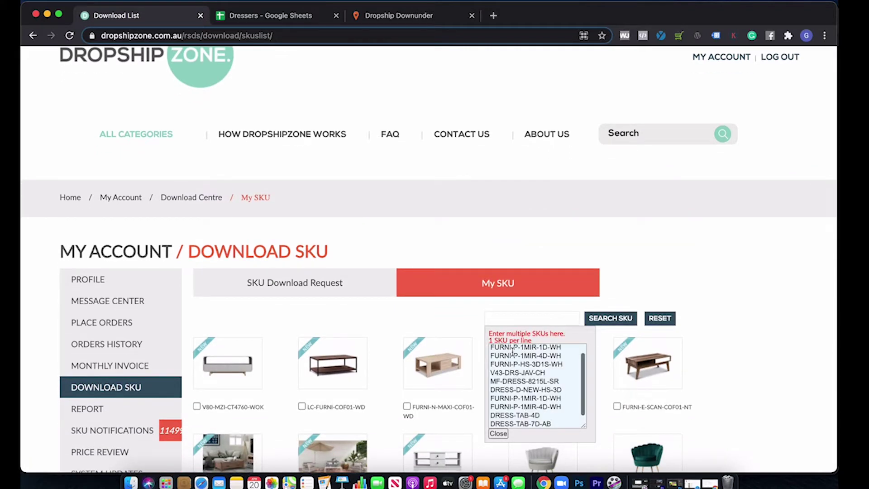
left_click(614, 323)
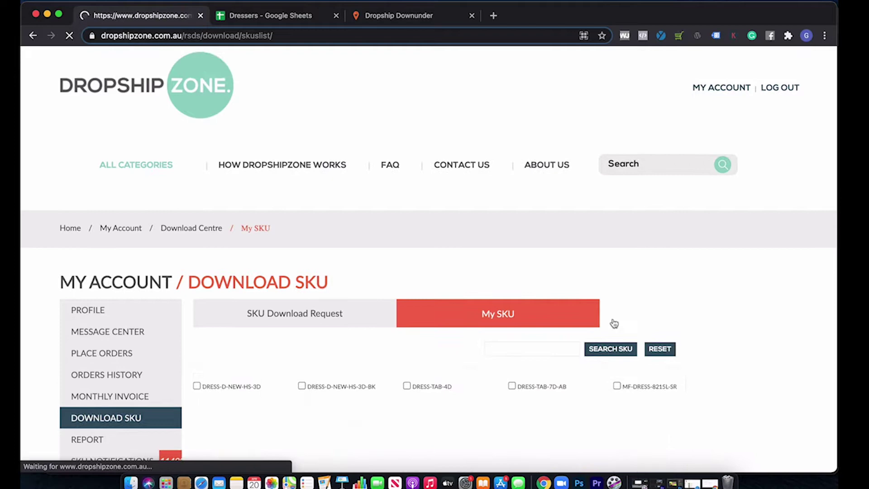
Select all five dresser products and download them as list-2021-04-20.zip
scroll(724, 277, "down", 2)
scroll(729, 276, "down", 3)
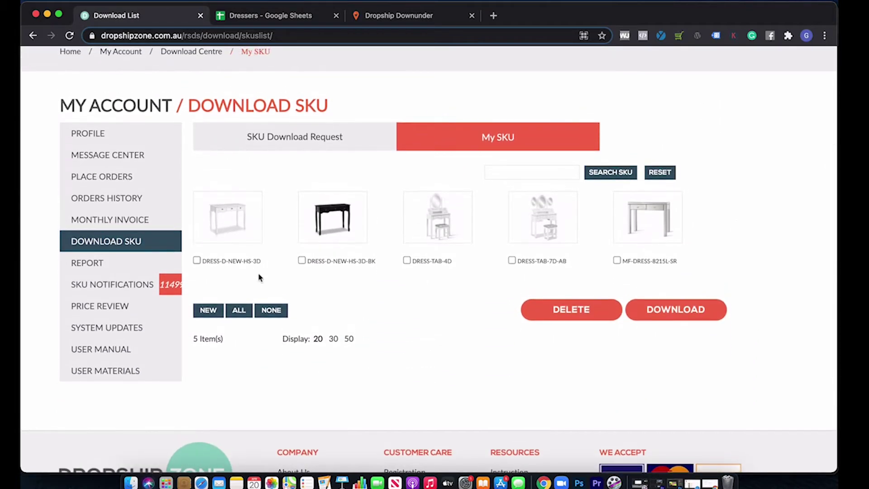
left_click(236, 313)
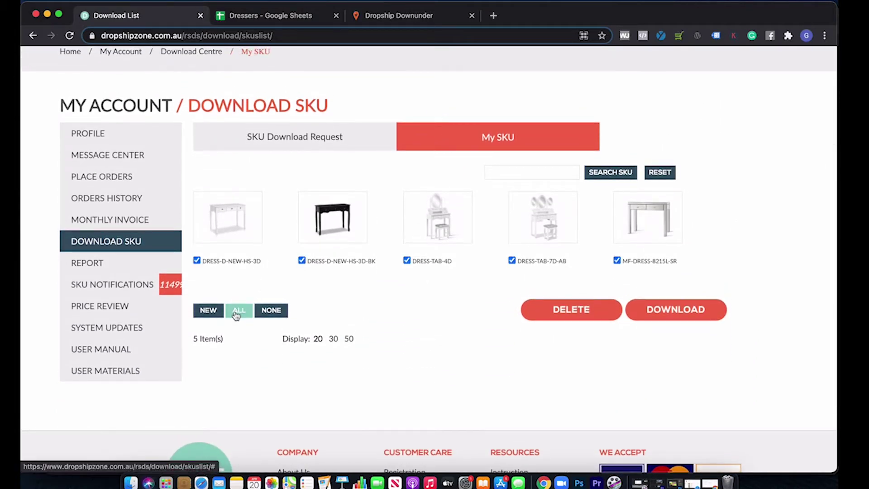
left_click(661, 308)
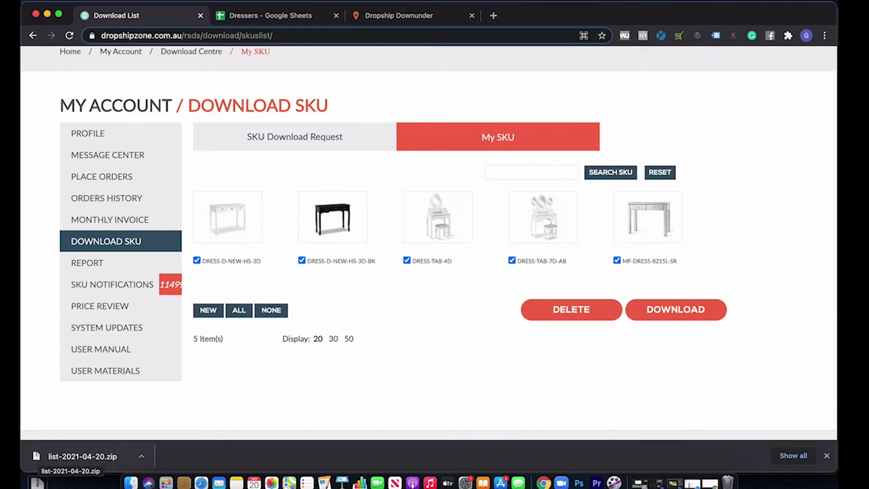
Upload 2021-04-20shopify.csv from the list-2021-04-20 folder into Dressers with Replace spreadsheet
left_click(269, 16)
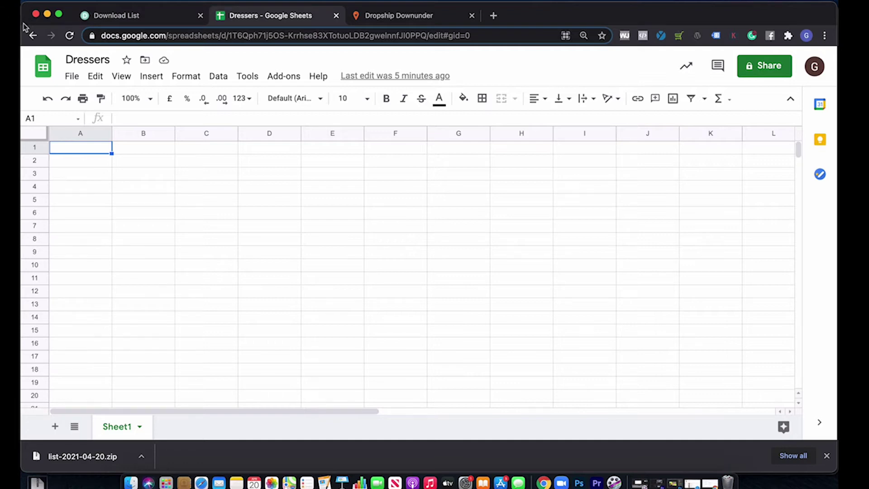
left_click(72, 78)
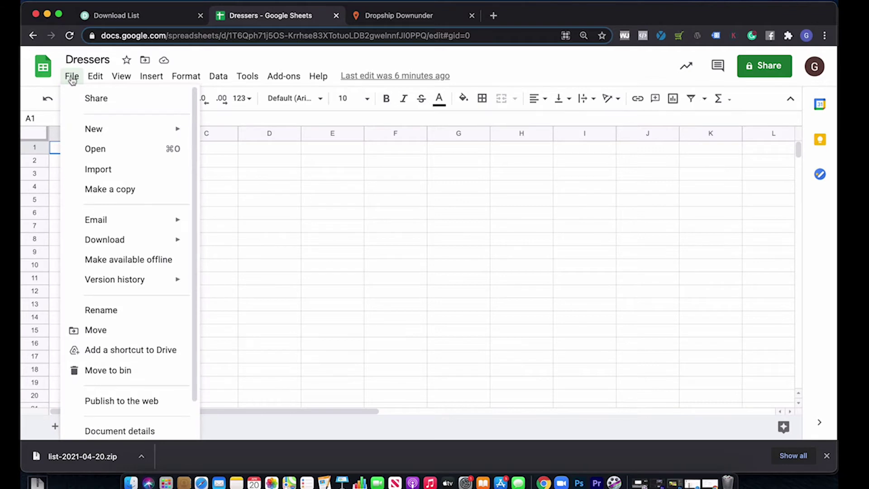
left_click(101, 169)
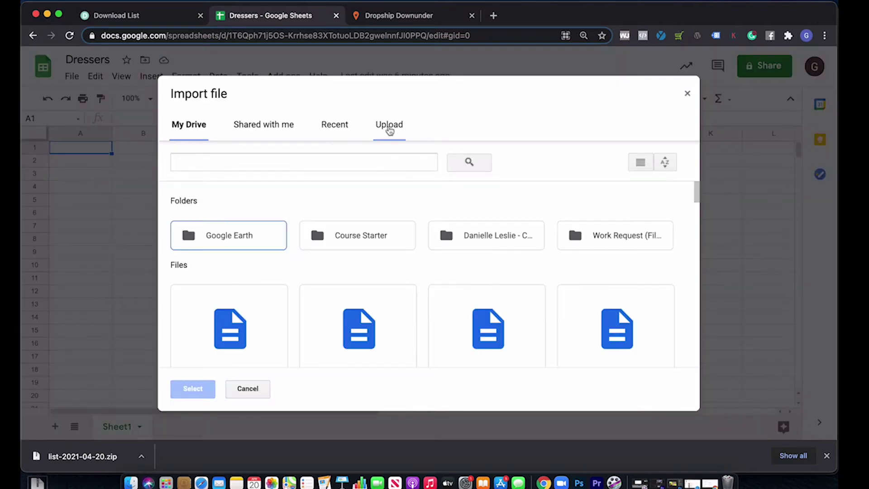
left_click(389, 130)
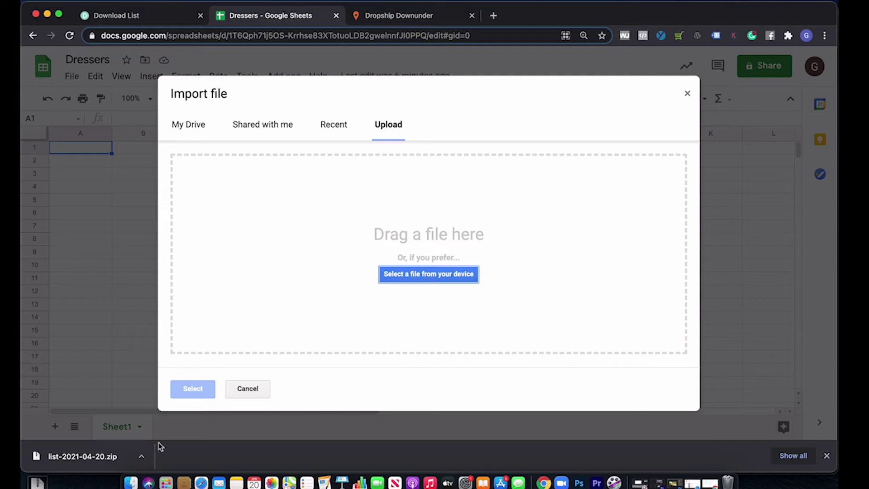
left_click(37, 483)
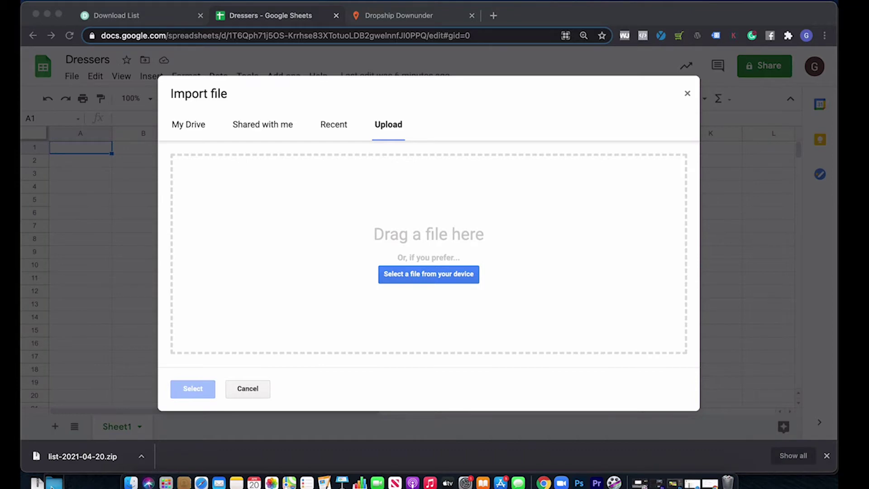
left_click(52, 485)
left_click_drag(406, 69, 257, 259)
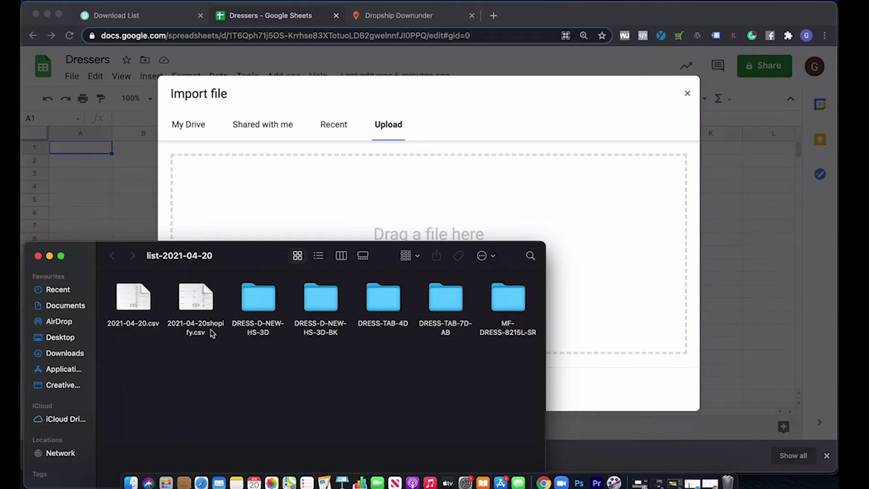
left_click_drag(205, 297, 264, 189)
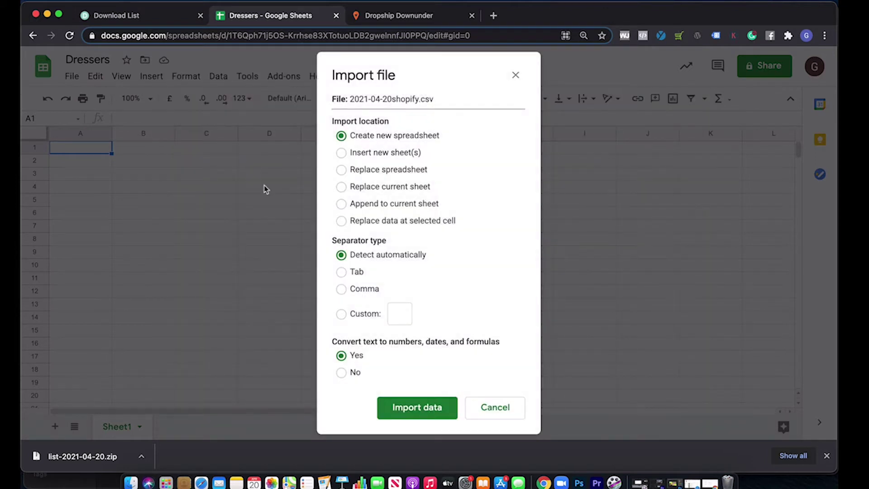
left_click(340, 171)
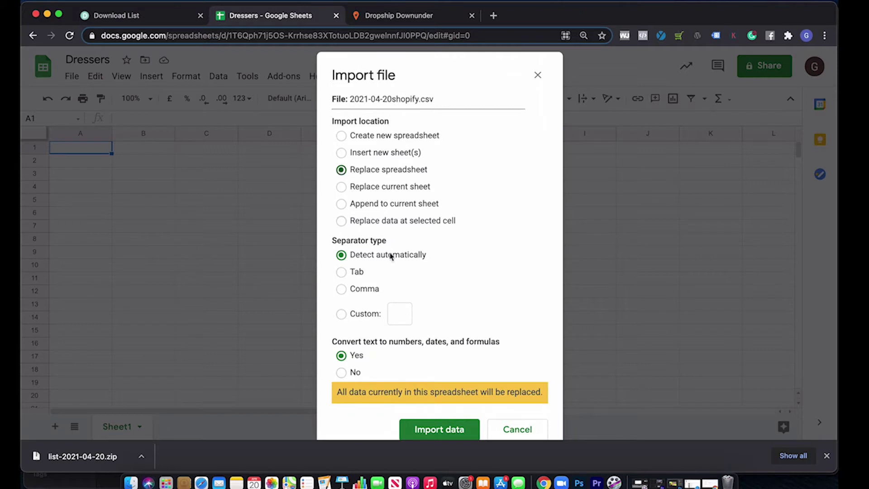
left_click(431, 430)
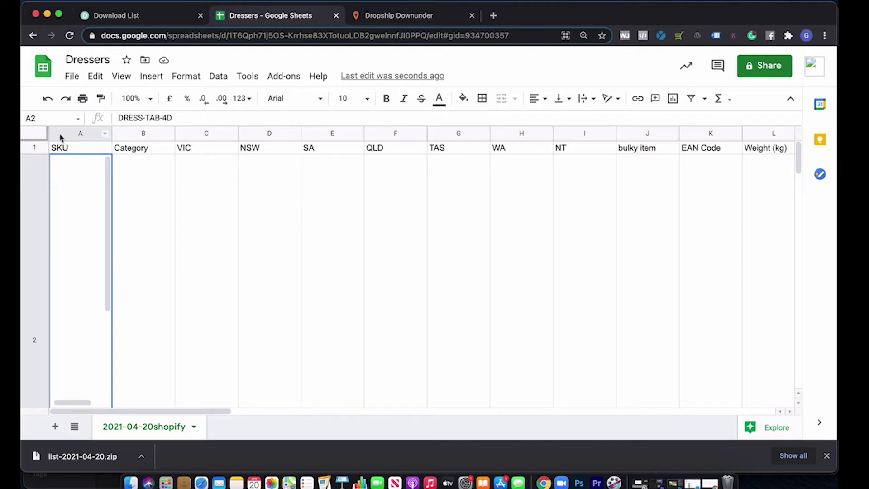
Delete columns A–Q so the sheet starts with Handle, Title, Body (HTML), Vendor, Tags
left_click_drag(61, 136, 763, 134)
scroll(765, 136, "right", 8)
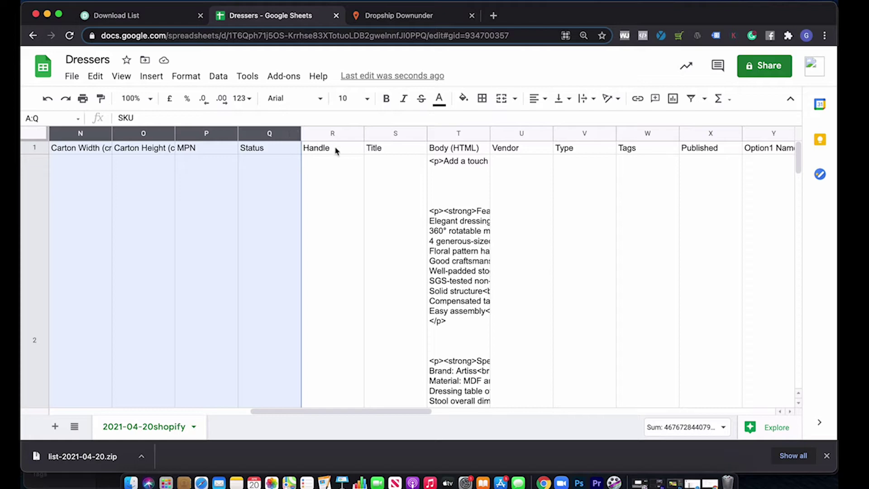
right_click(268, 209)
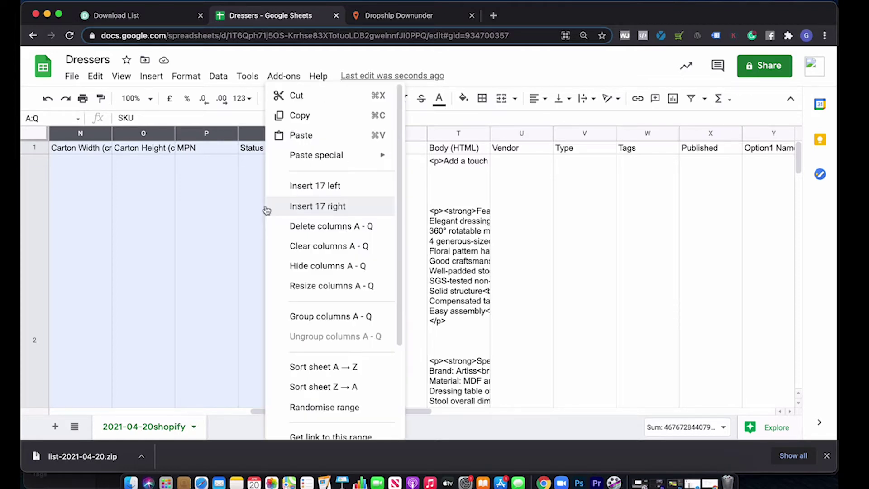
left_click(319, 227)
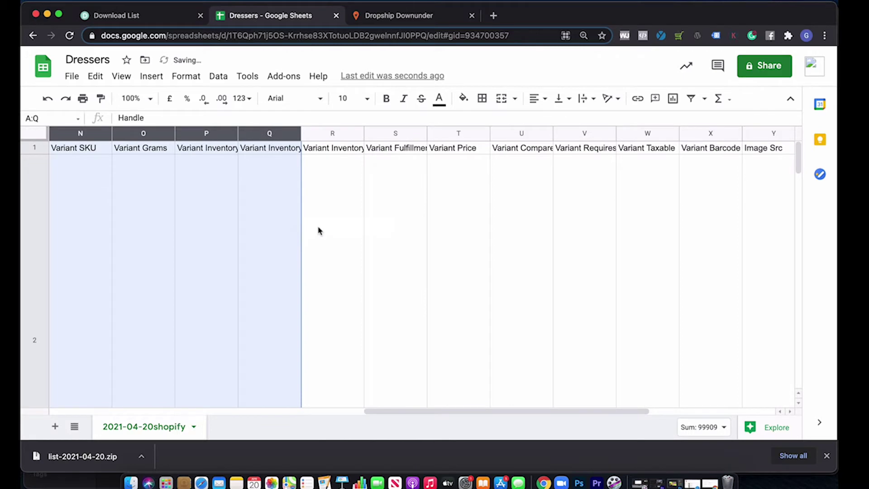
left_click(340, 345)
left_click_drag(390, 412, 30, 413)
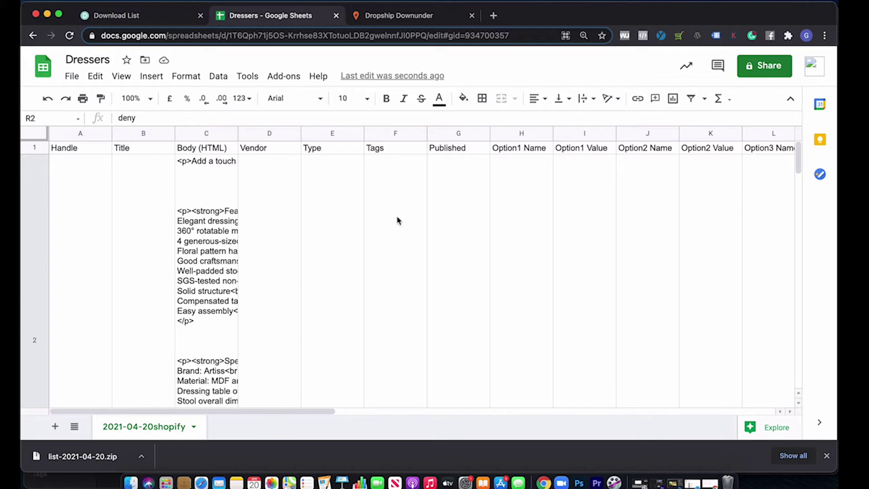
Enter 'Dressers' in the first product's Tags cell F2 and check the entry
left_click(91, 57)
key("super+c")
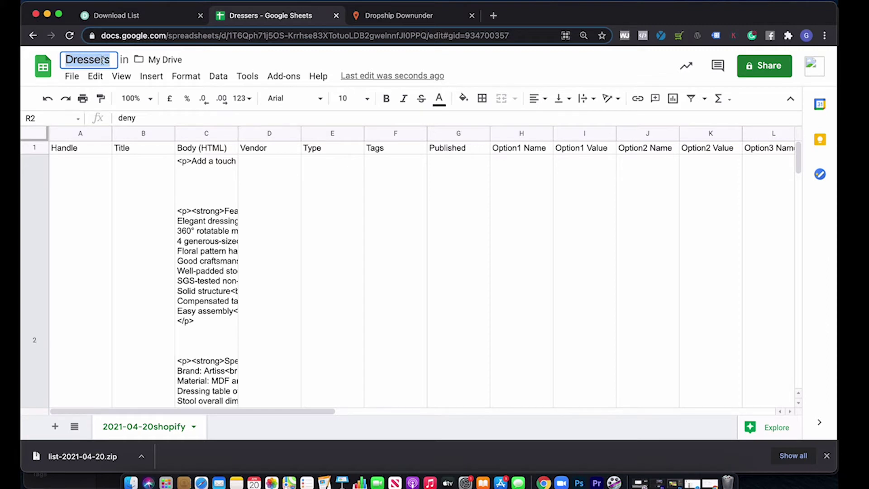
left_click(393, 195)
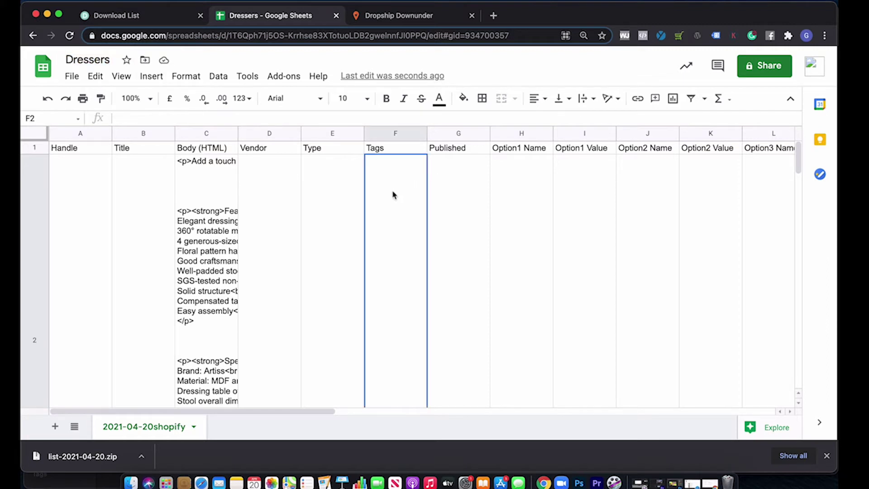
left_click(396, 117)
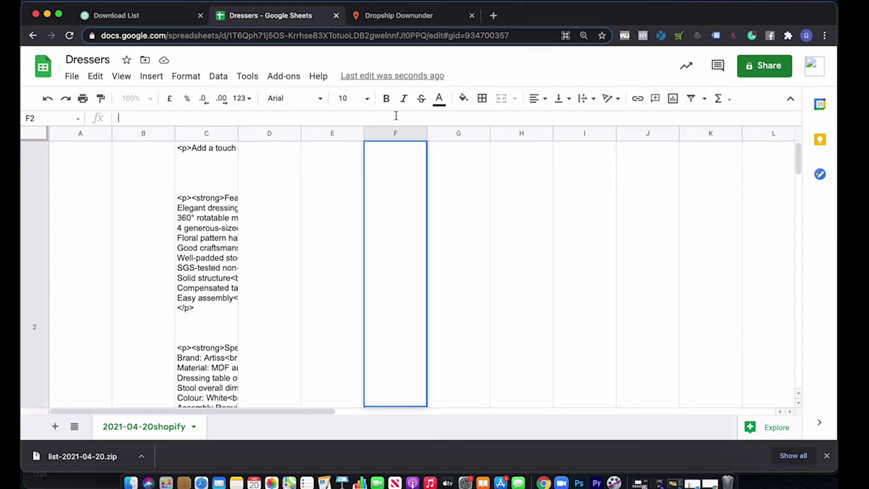
key("super+v")
key("Return")
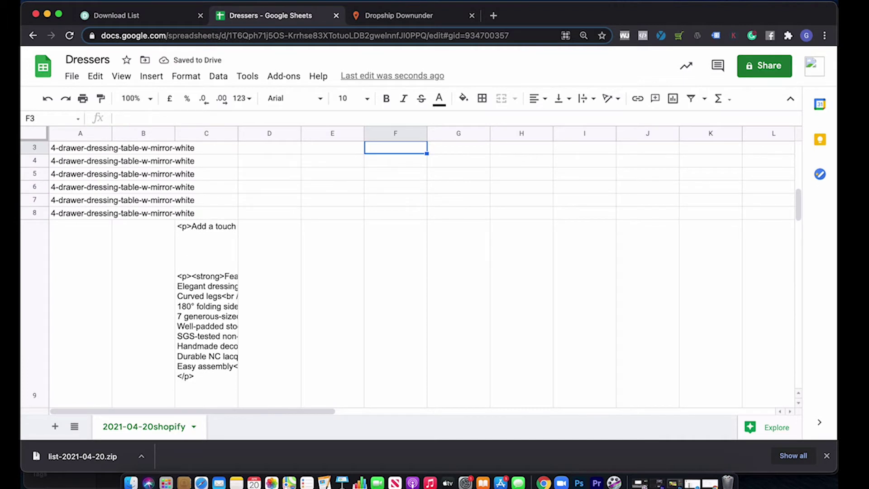
key("Up")
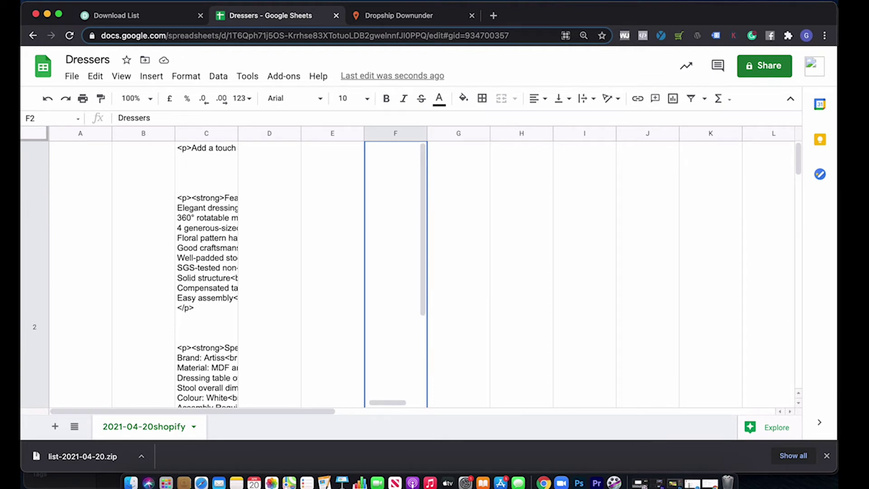
key("Up")
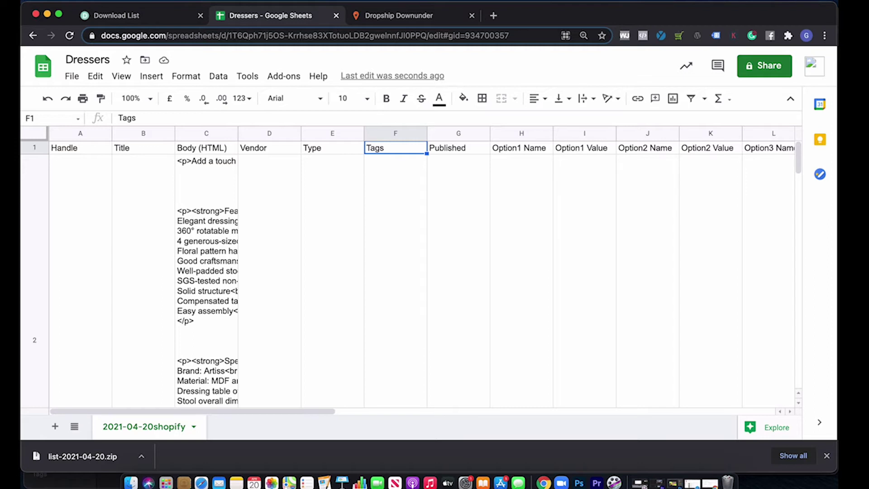
Copy the Dressers tag from F2 into F9, the second product's main row
left_click(395, 272)
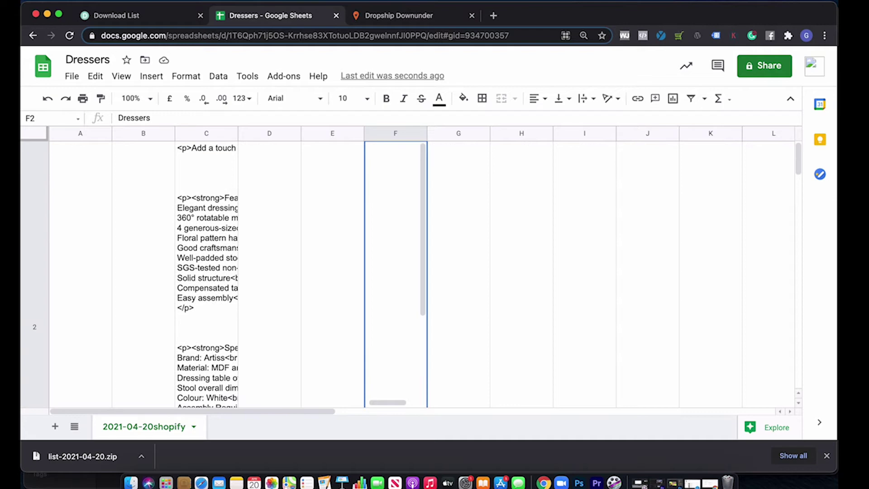
key("super+c")
key("Down")
key("Down")
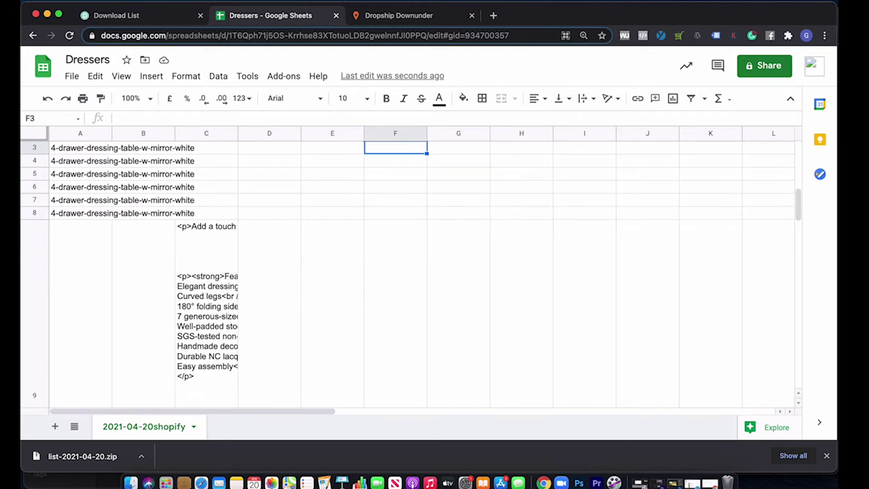
key("Down")
key("Down")
key("Down")
key("Down")
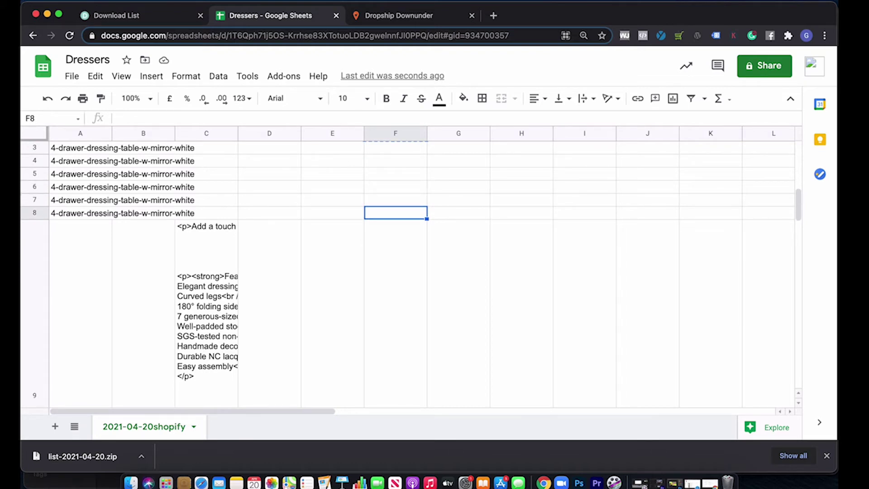
key("Down")
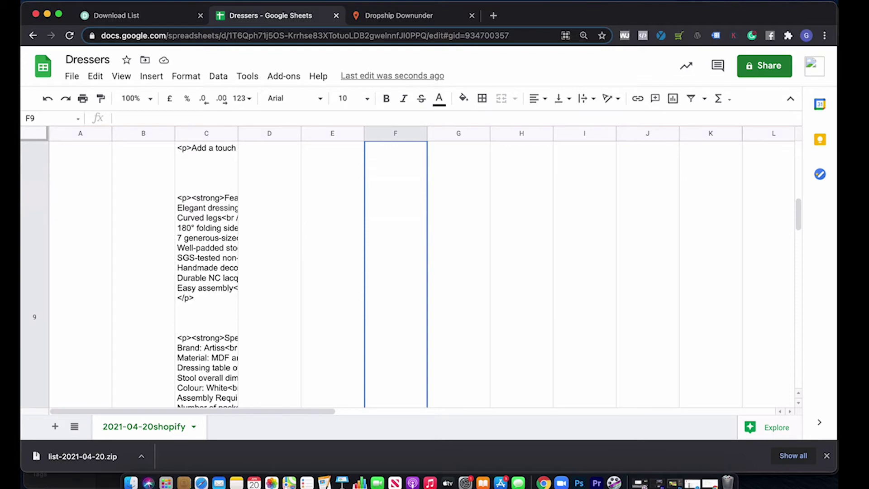
key("ctrl+v")
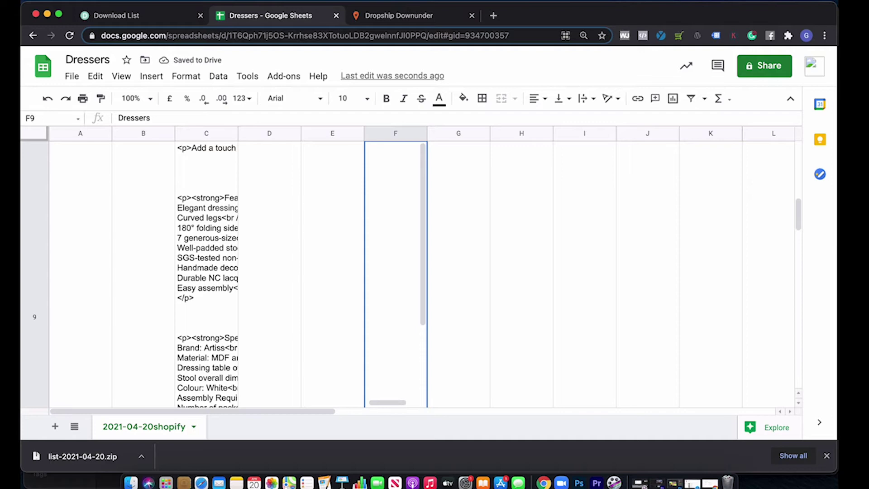
Review the tagged rows and confirm G9's Published value reads TRUE
key("Up")
key("Up")
key("Up")
key("Up")
key("Up")
key("Up")
key("Up")
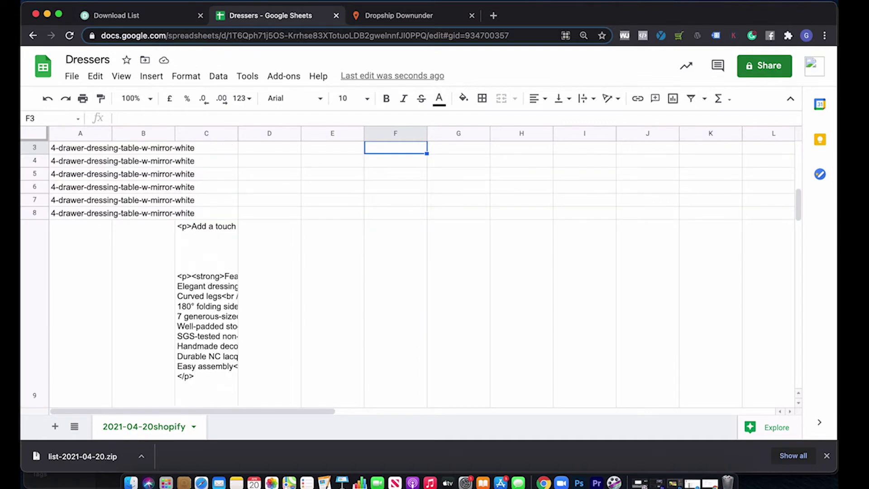
key("Up")
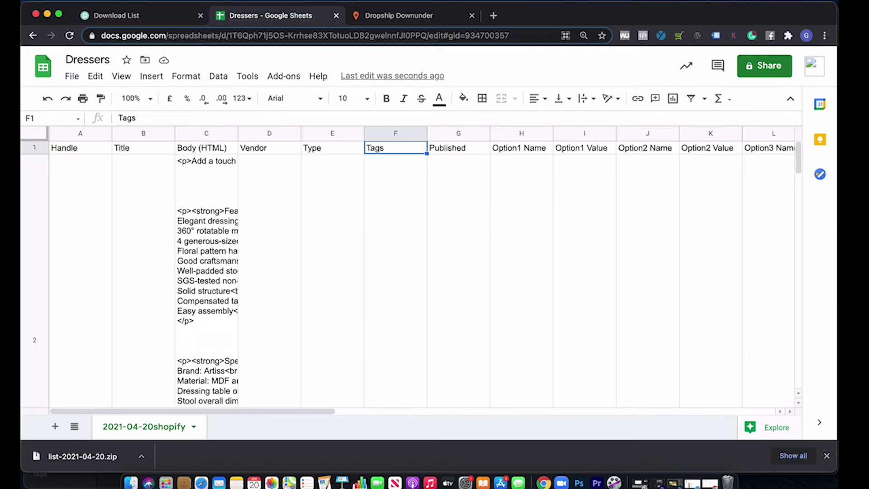
key("Down")
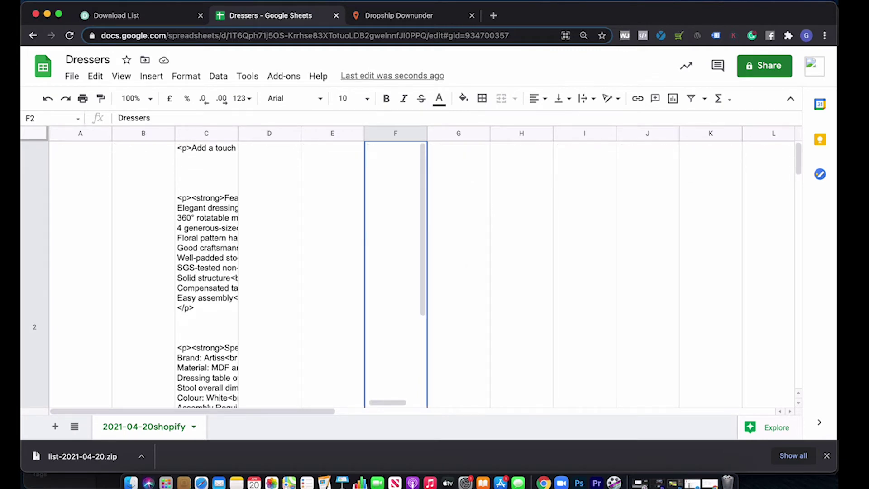
key("Down")
key("Down")
key("Down")
key("Down")
key("Down")
key("Down")
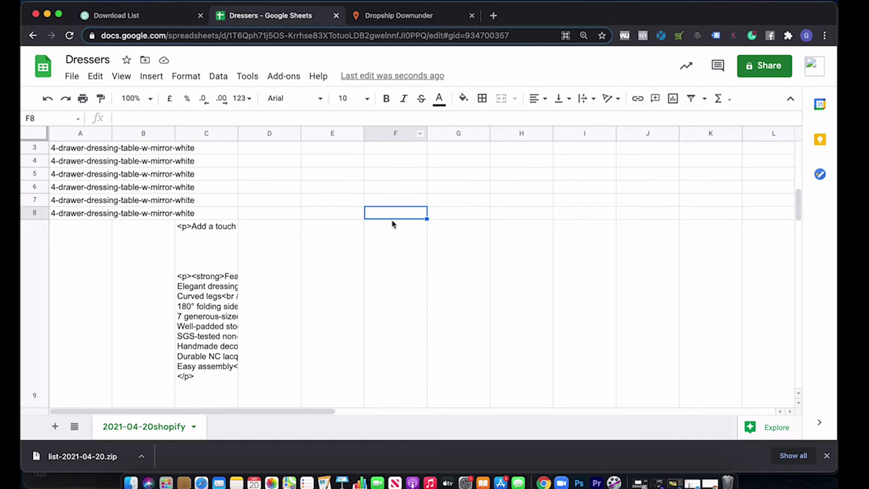
key("Down")
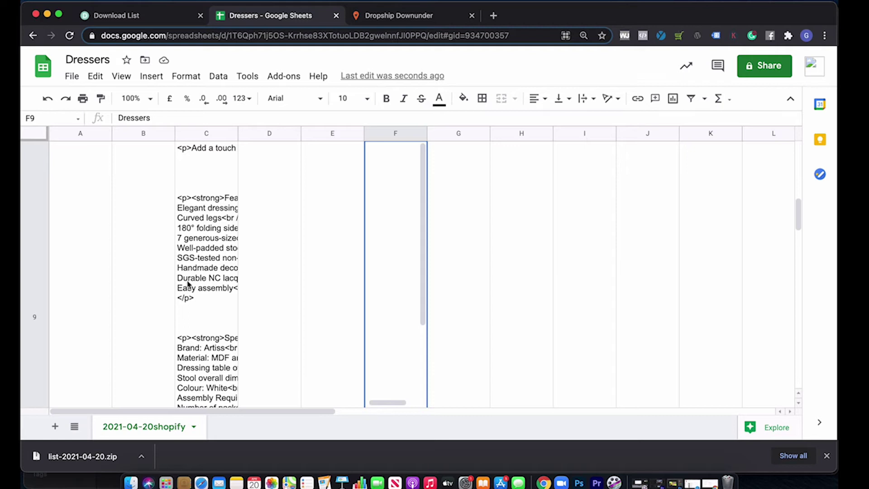
left_click(456, 257)
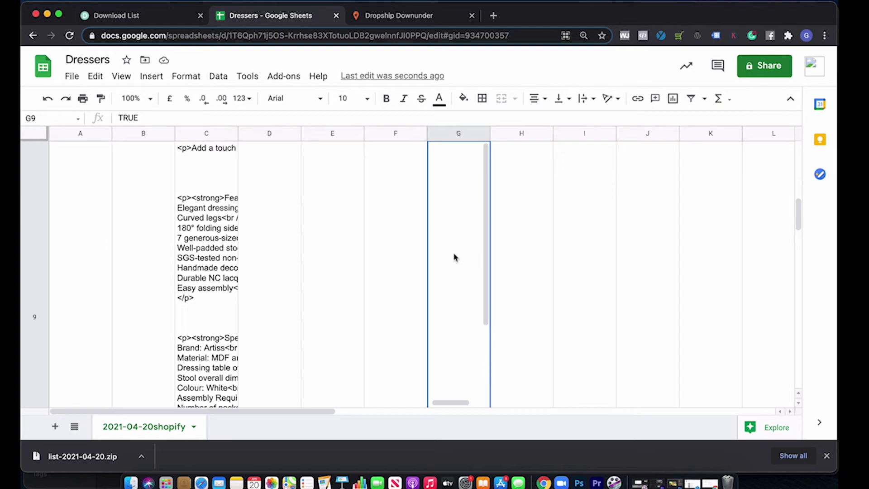
key("Left")
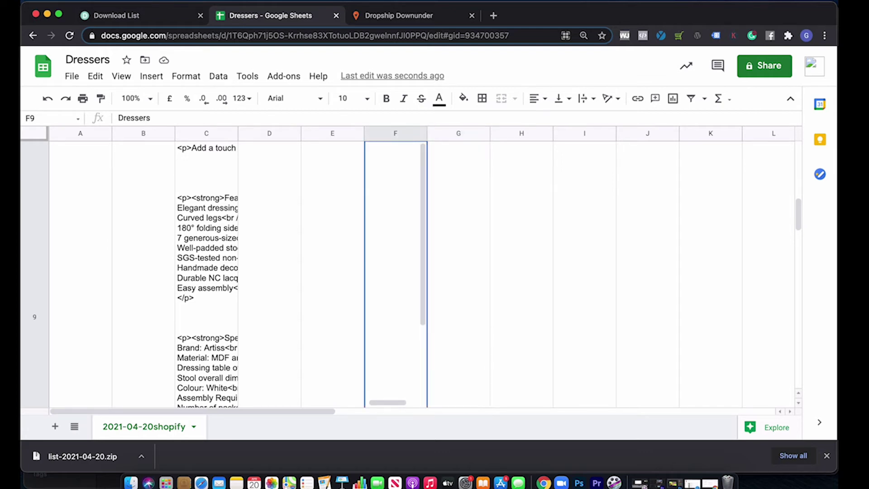
key("Up")
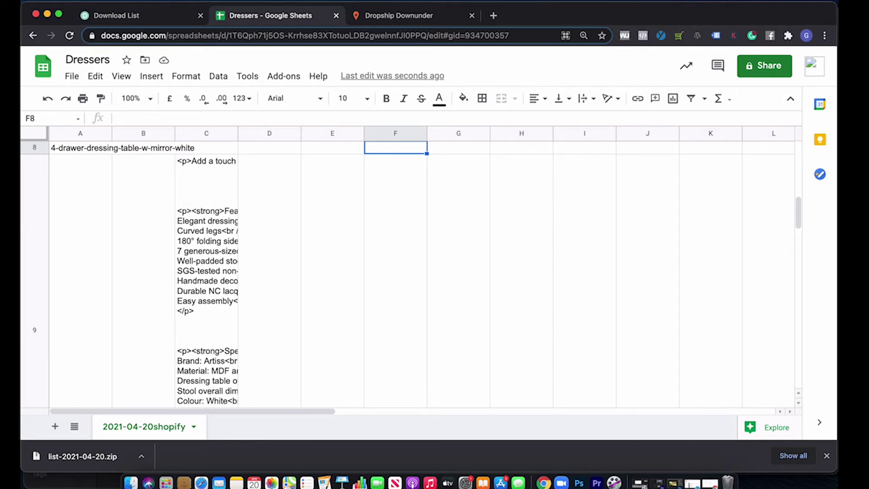
key("Right")
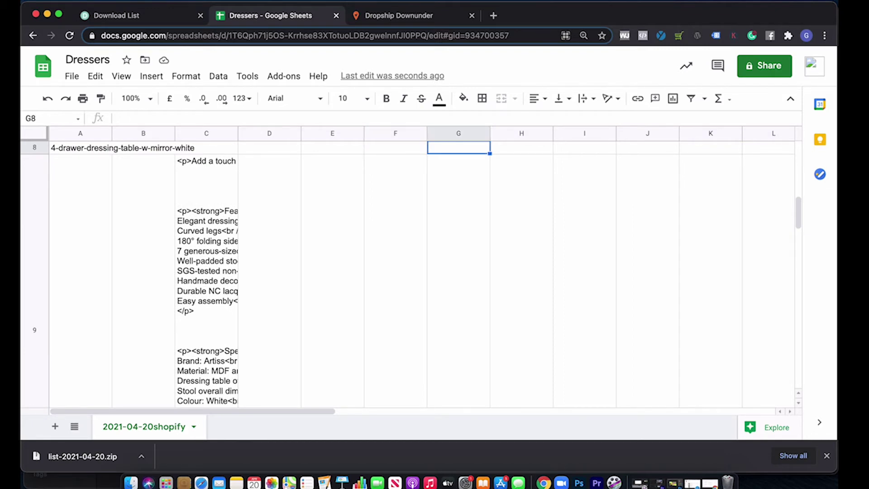
key("Left")
key("Down")
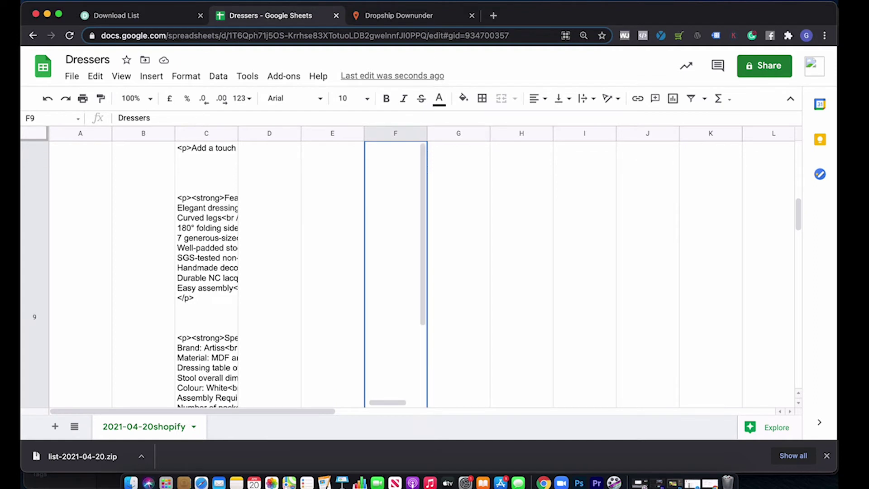
key("Right")
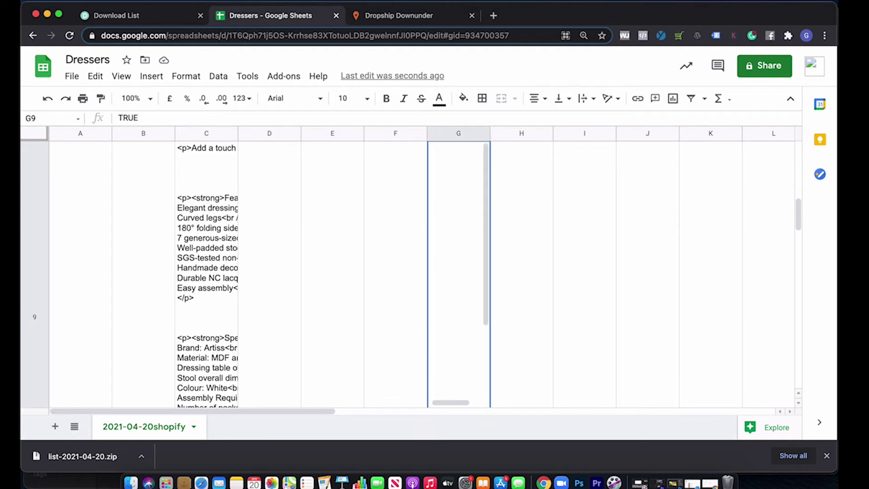
key("Left")
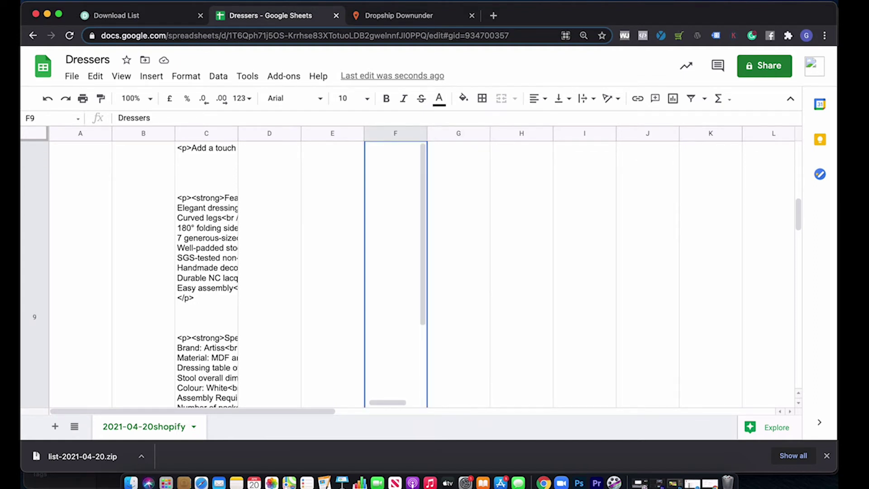
Paste the Dressers tag into F24 and F31 for the remaining two products
key("Down")
key("Down")
key("Down")
key("Down")
key("Down")
key("Down")
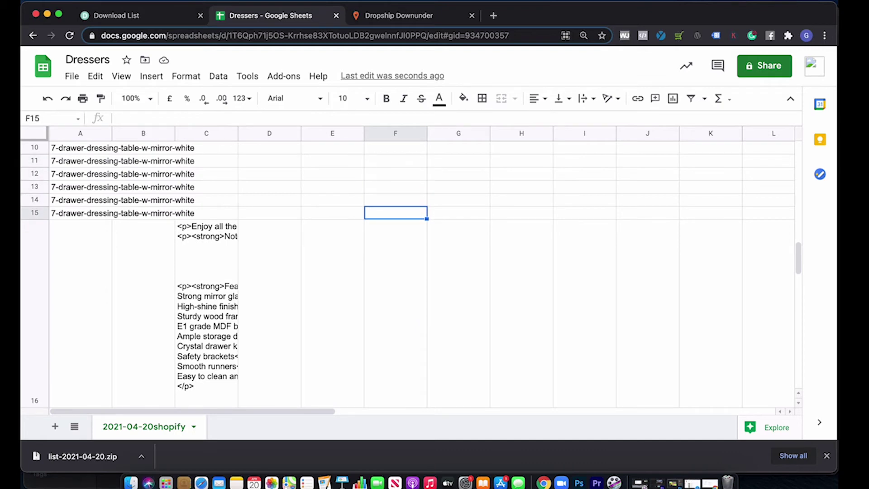
key("Down")
key("Down")
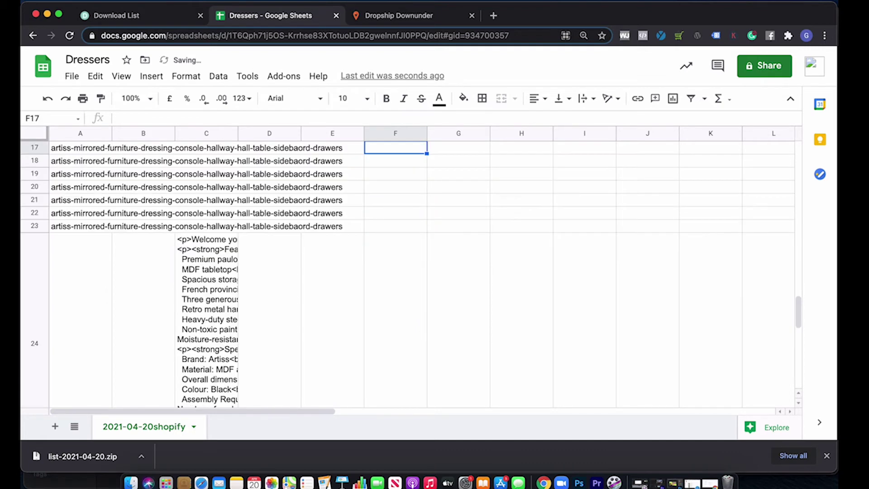
key("Down")
key("Down")
key("Down")
key("Down")
key("Down")
key("Down")
key("Down")
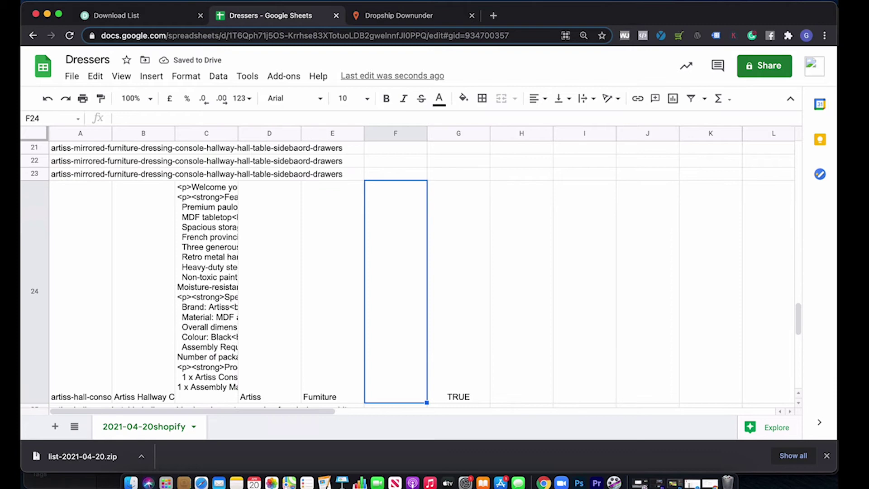
key("ctrl+v")
key("Down")
key("Down")
key("Down")
key("Down")
key("Down")
key("Down")
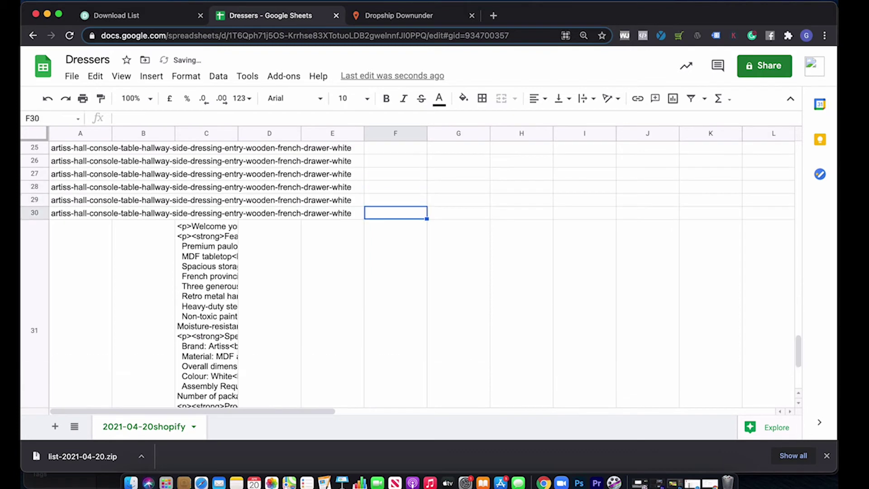
key("Down")
key("ctrl+v")
key("Down")
key("Down")
key("Down")
key("Down")
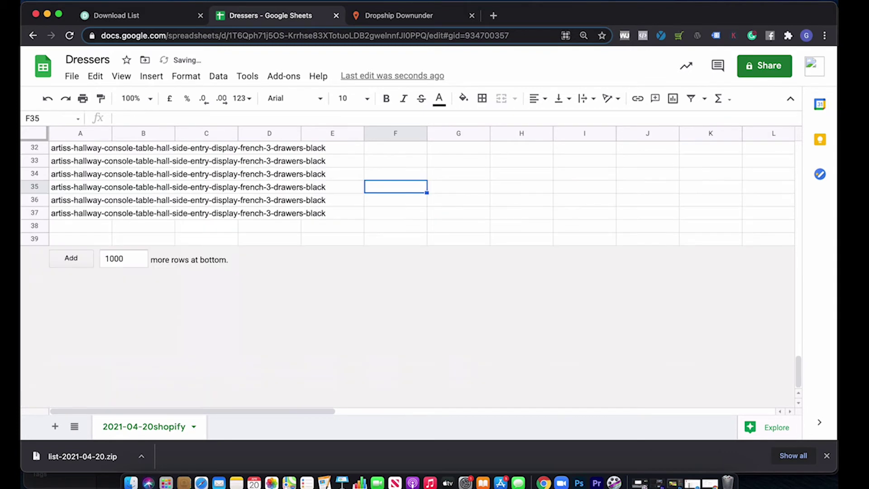
key("Down")
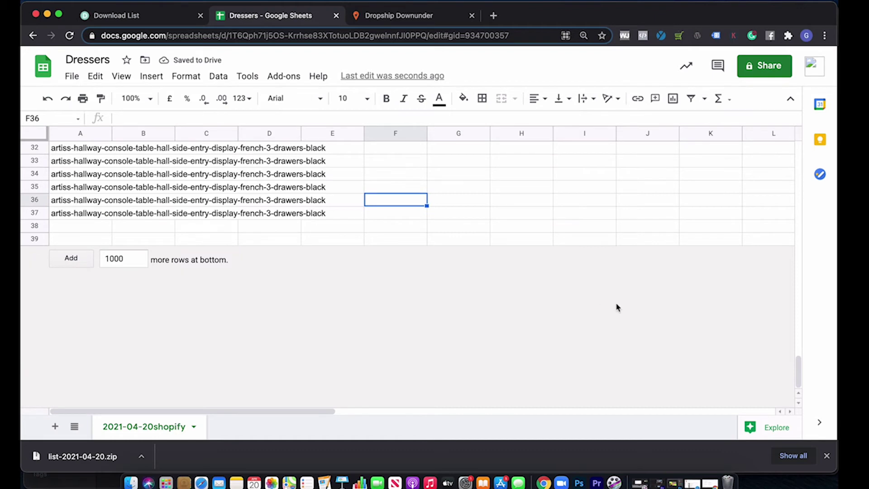
scroll(617, 308, "up", 5)
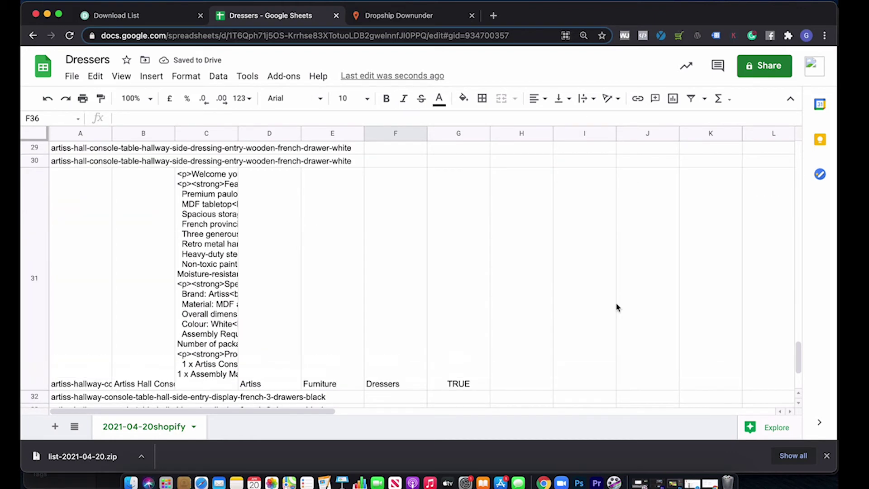
scroll(617, 308, "up", 10)
scroll(617, 308, "right", 3)
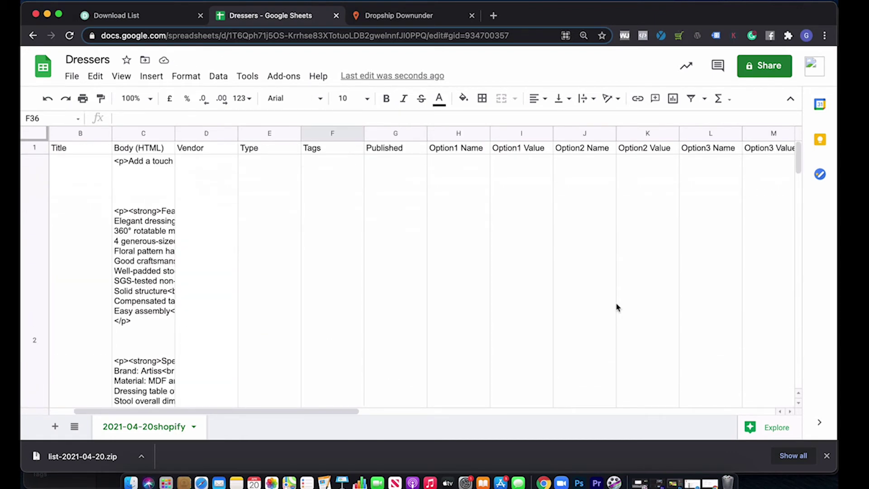
scroll(617, 307, "right", 8)
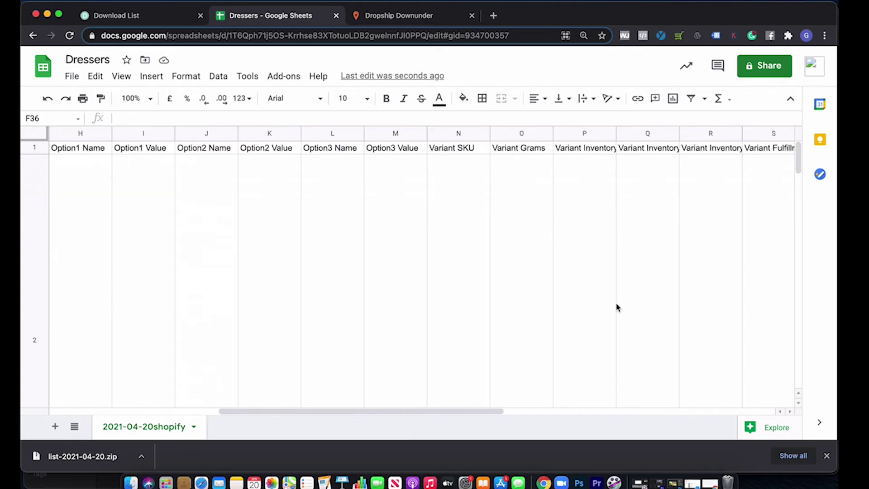
scroll(618, 307, "right", 6)
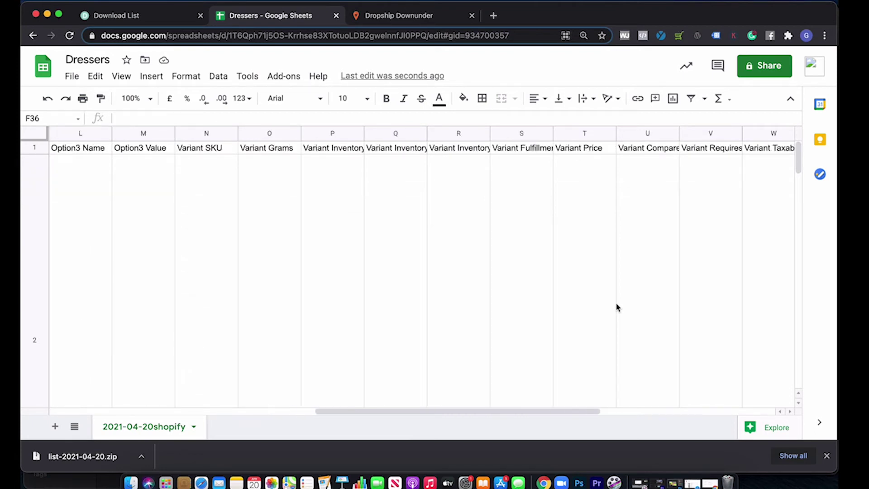
scroll(617, 307, "right", 3)
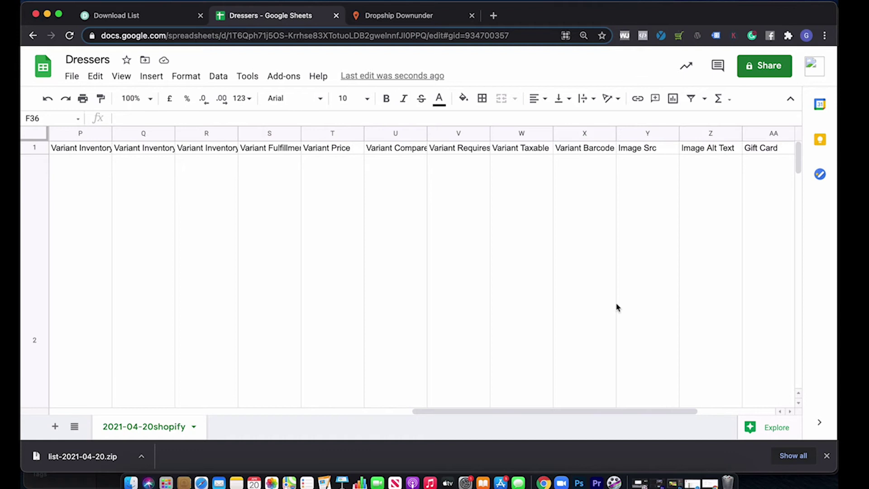
scroll(617, 308, "left", 1)
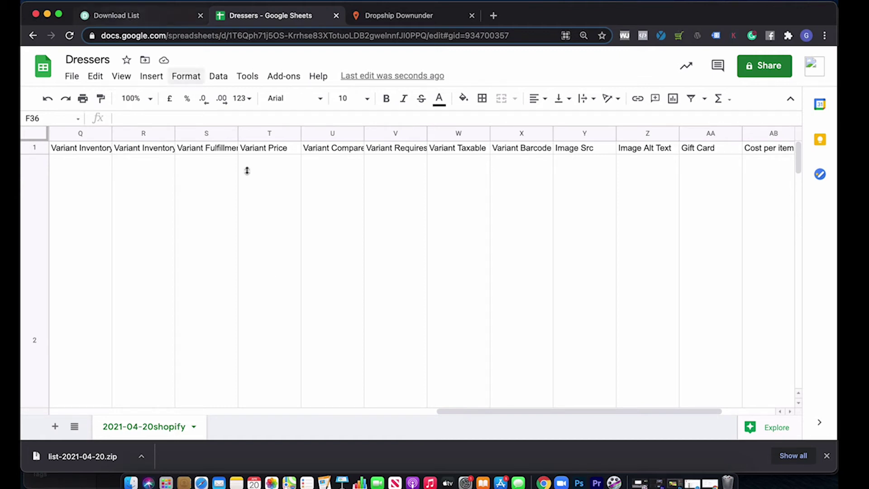
left_click(277, 212)
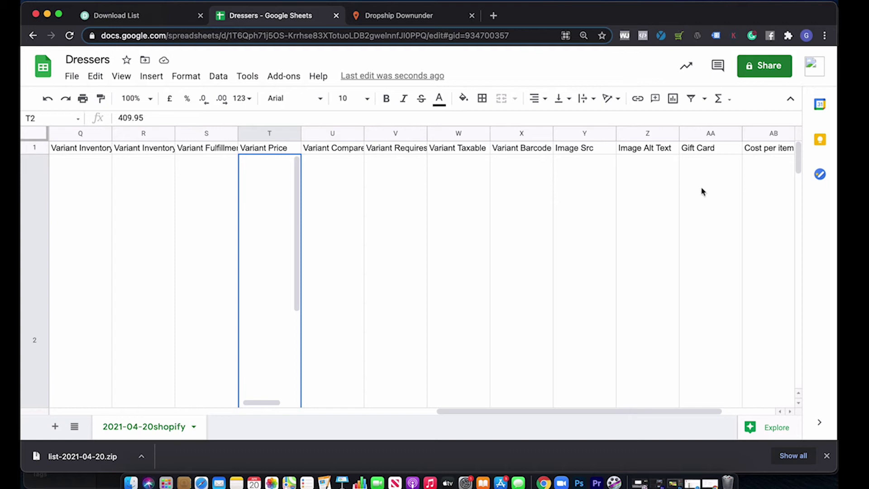
left_click(769, 182)
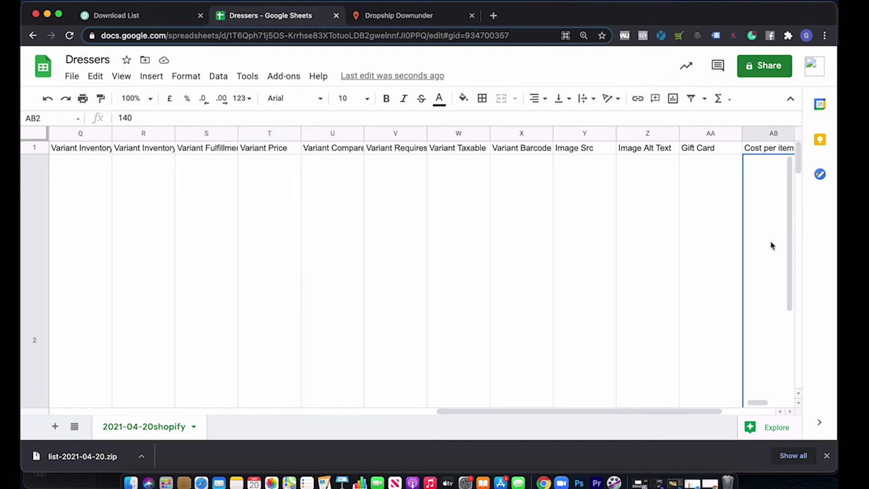
left_click(268, 203)
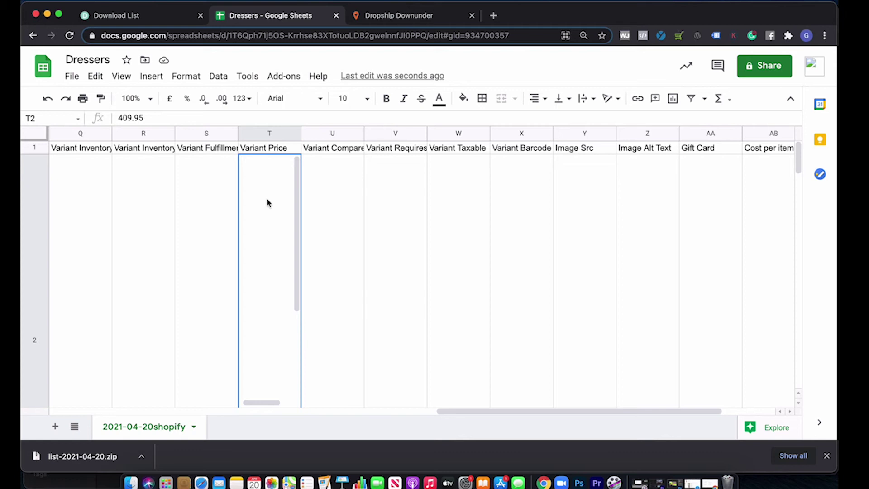
key("Down")
key("Down")
key("Down")
key("Down")
key("Down")
key("Down")
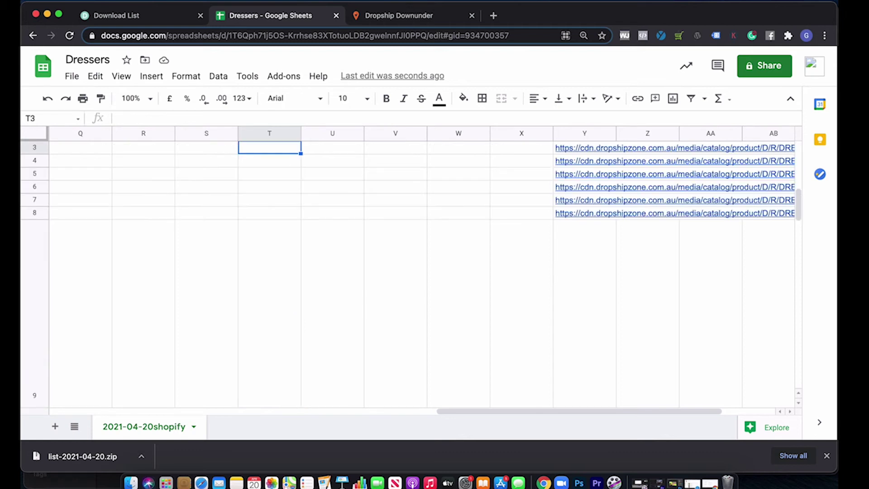
key("Down")
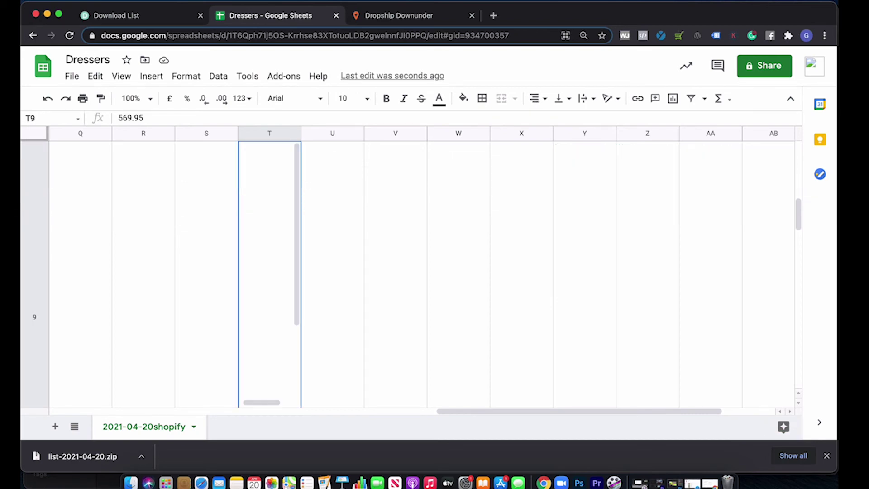
key("Down")
key("Up")
key("Right")
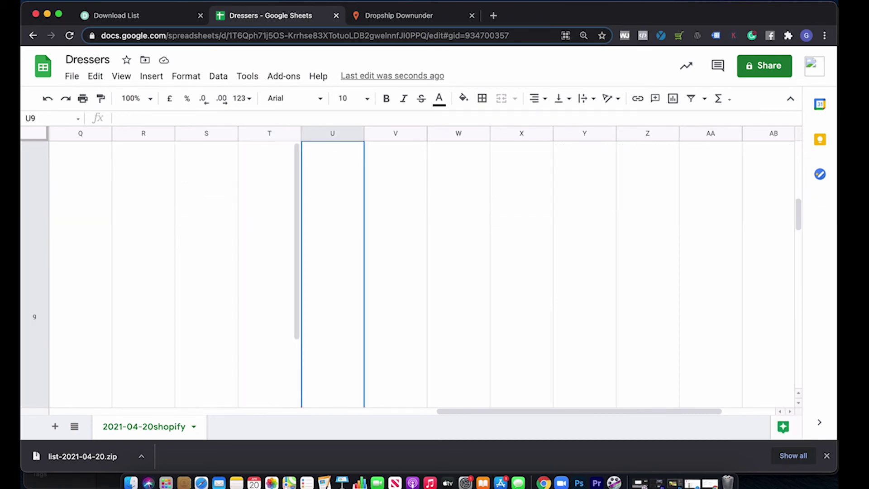
key("Left")
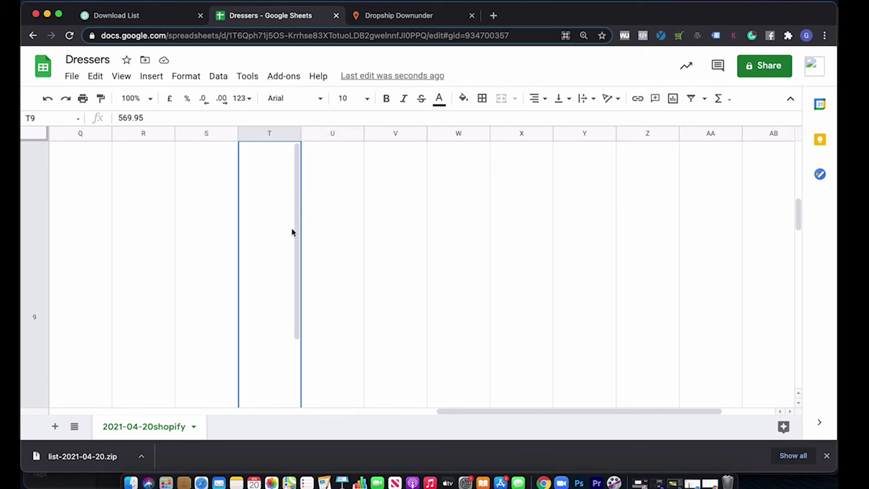
key("Up")
key("Up")
key("Up")
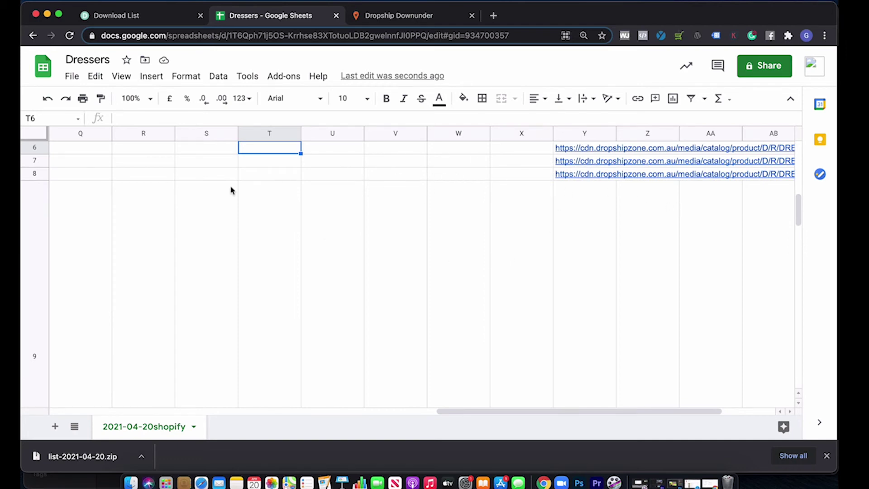
left_click(252, 174)
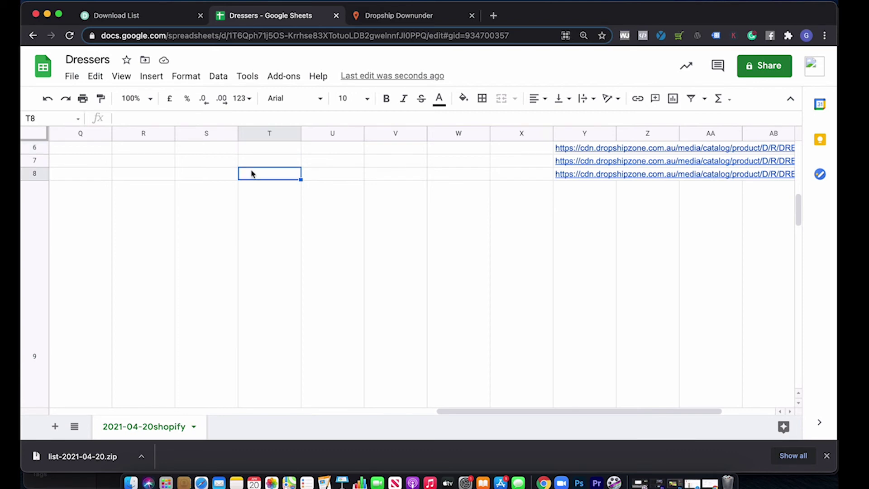
key("Down")
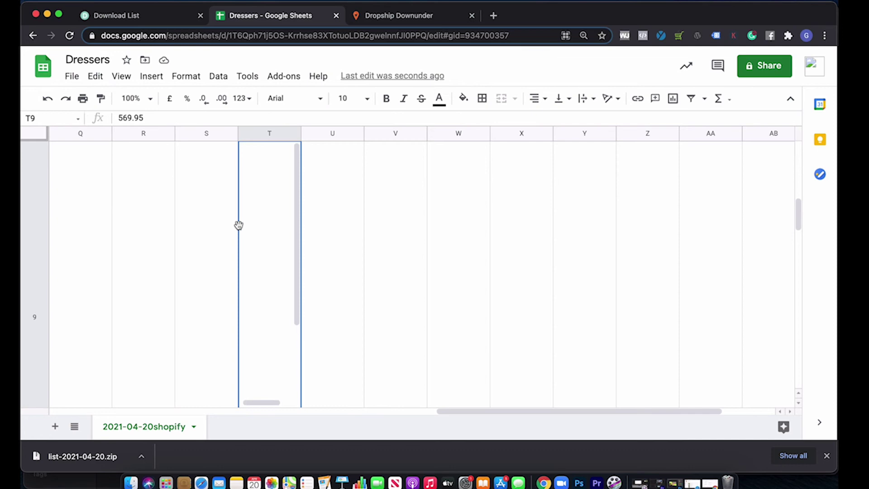
key("Down")
key("Down")
key("Down")
key("Down")
key("Down")
key("Down")
key("Down")
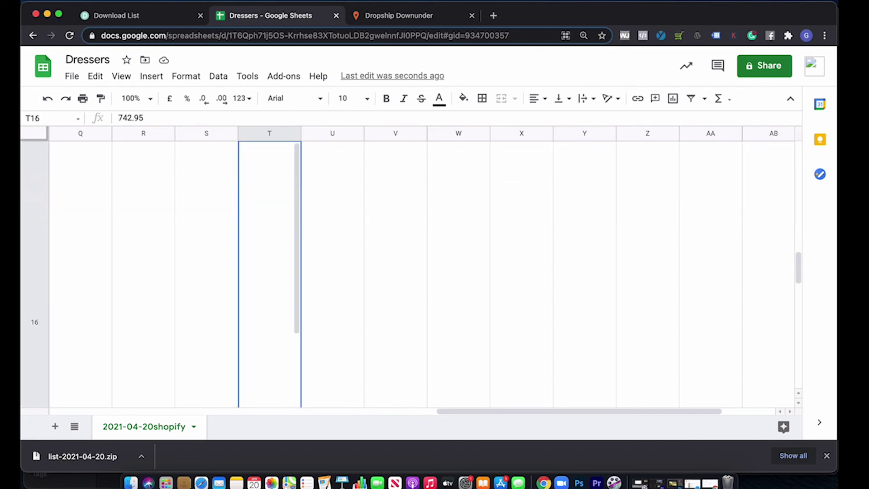
key("Down")
key("Down")
key("Down")
key("Down")
key("Down")
key("Down")
key("Down")
key("Down")
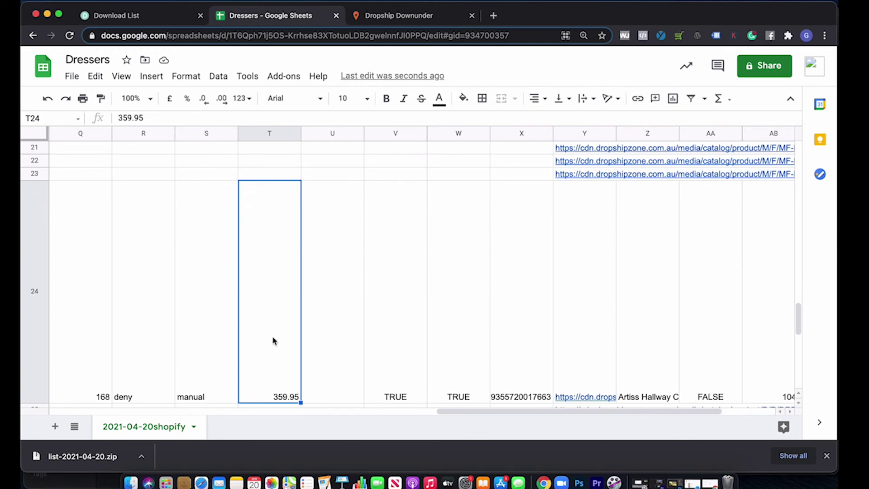
key("Down")
key("Down")
key("Down")
key("Down")
key("Down")
key("Down")
key("Down")
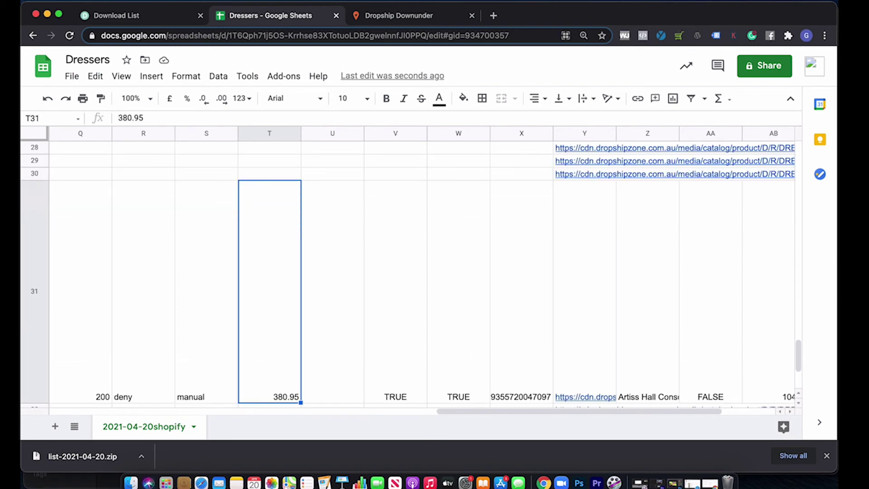
key("Down")
key("Down")
key("Down")
key("Down")
key("Down")
key("Down")
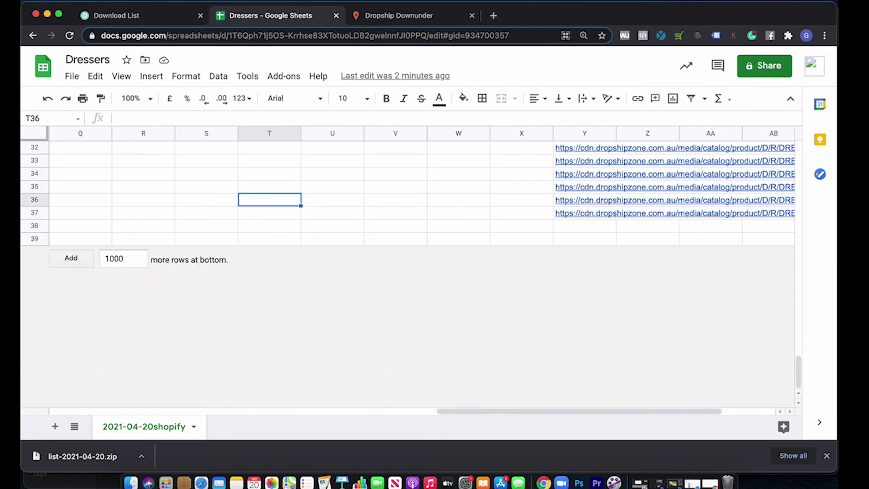
key("Down")
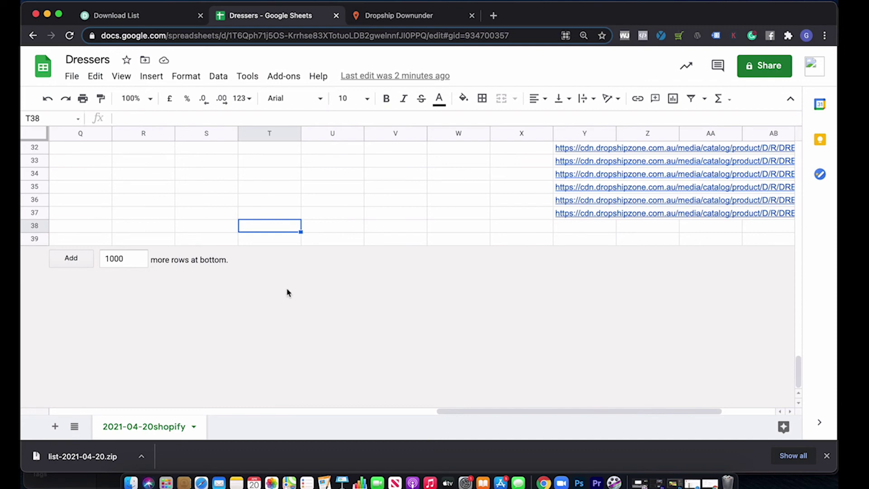
scroll(288, 293, "up", 10)
scroll(287, 293, "left", 2)
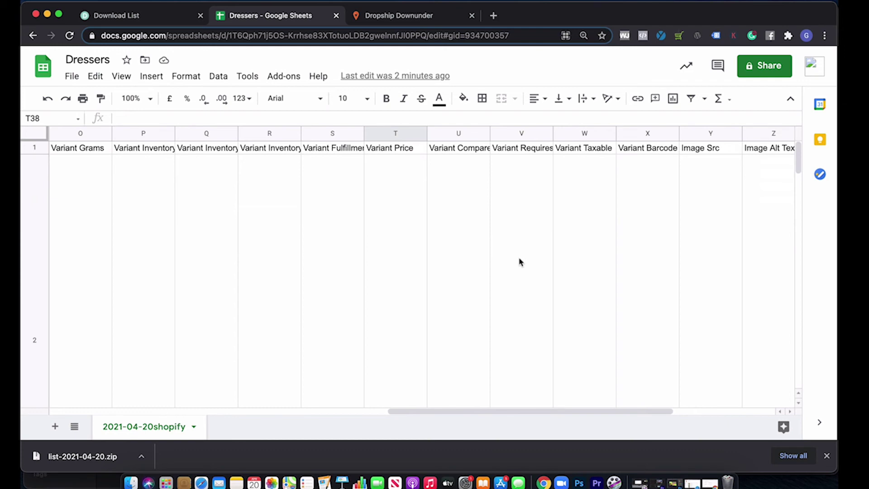
Download the current sheet as Comma-separated values (.csv, current sheet)
left_click(72, 77)
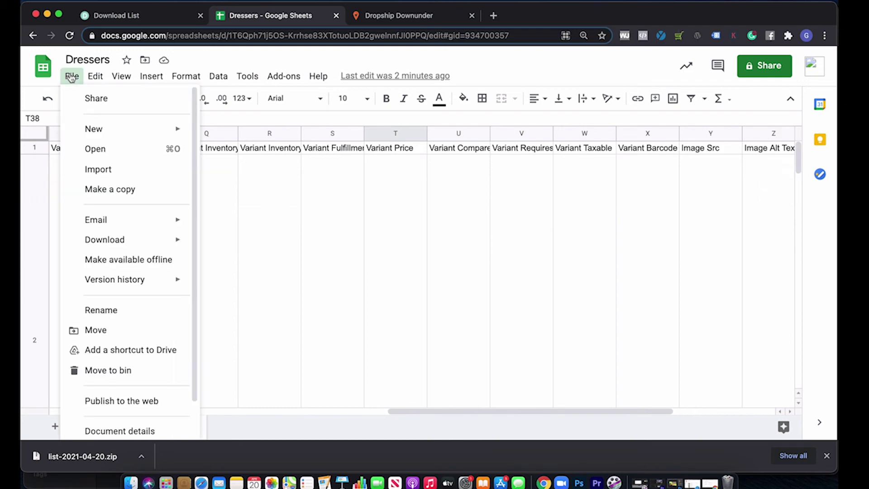
mouse_move(116, 240)
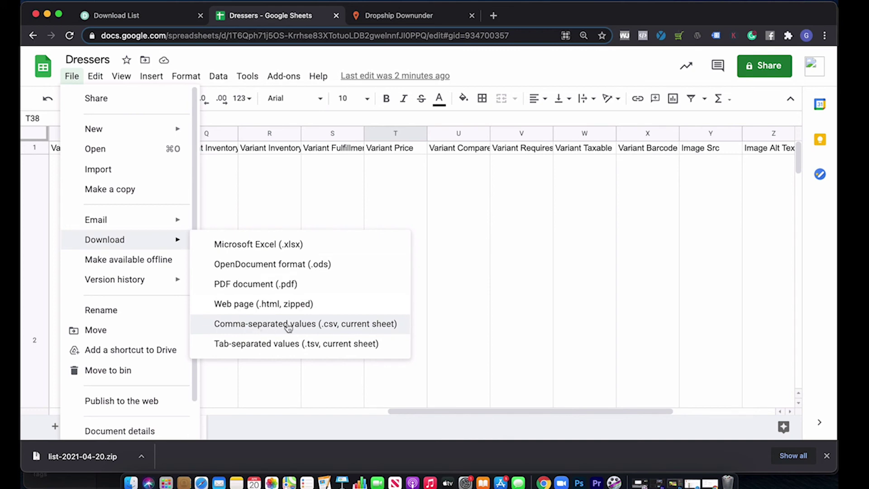
left_click(333, 329)
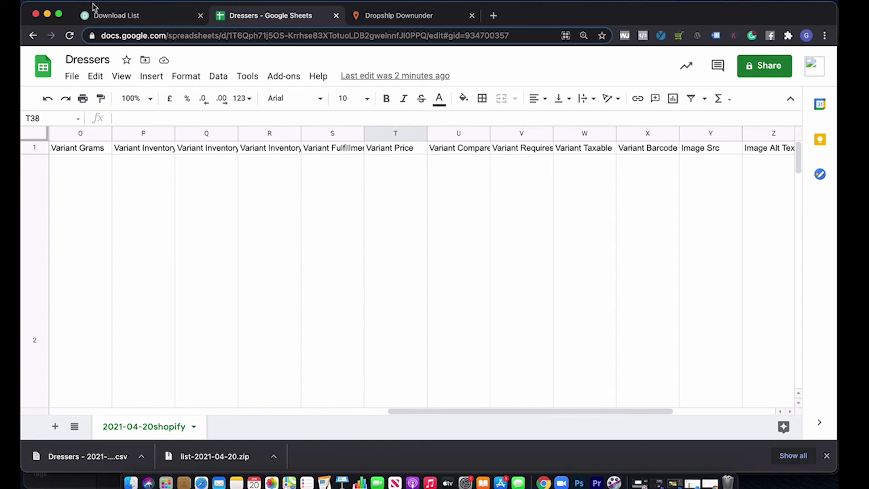
Drag the downloaded Dressers - 2021-….csv from the download bar onto the desktop
left_click_drag(93, 5, 119, 5)
left_click_drag(83, 450, 26, 172)
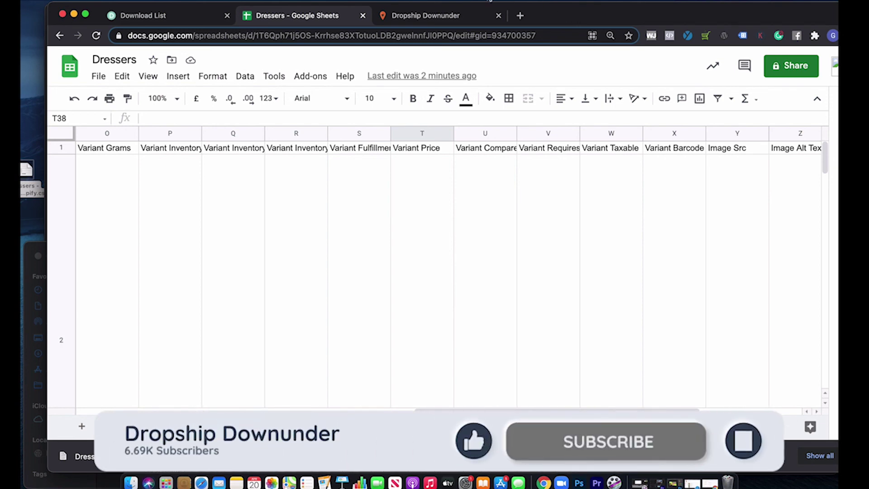
Switch back to the Dropship Downunder training homepage
left_click(411, 16)
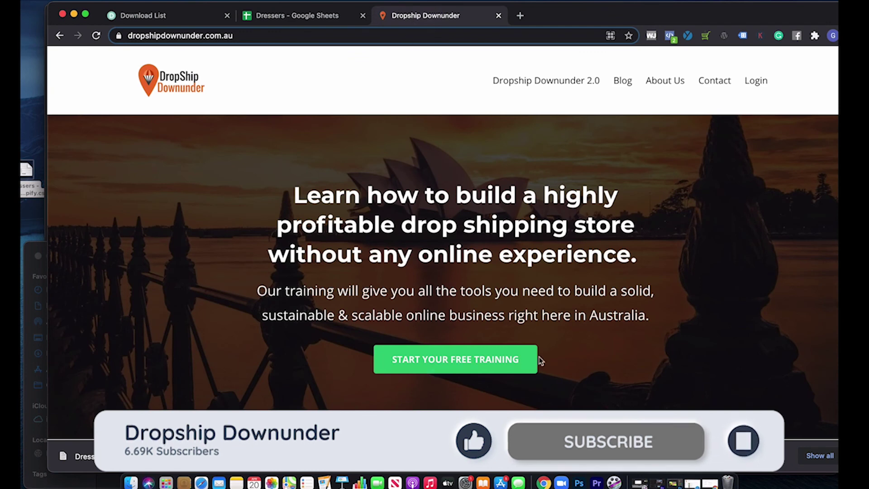